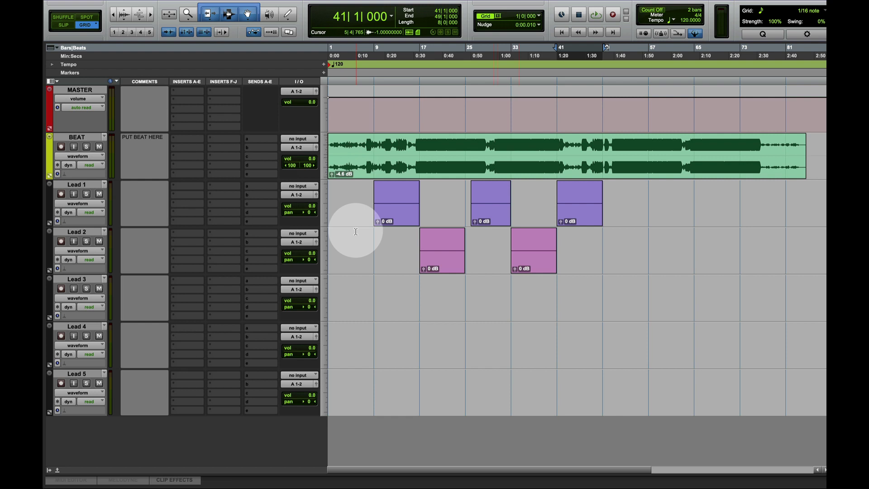
Step: Create a new stereo Aux Input track named LEAD
left_click(574, 181)
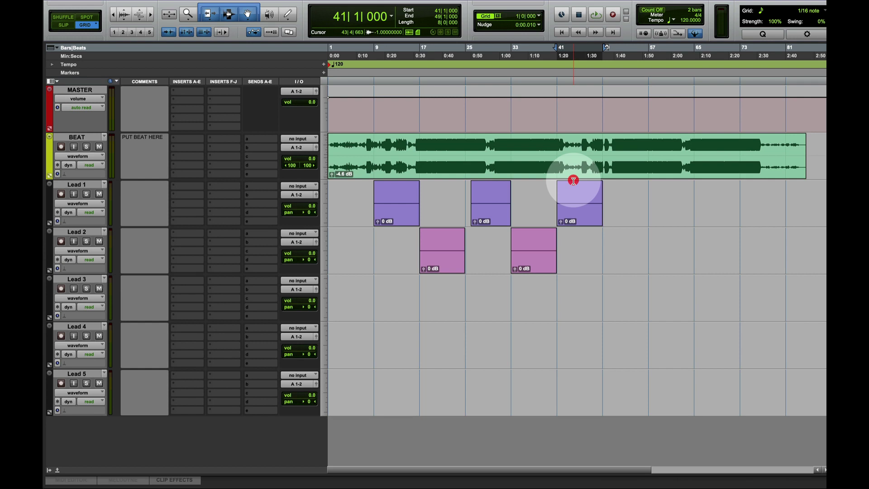
key("super+shift+n")
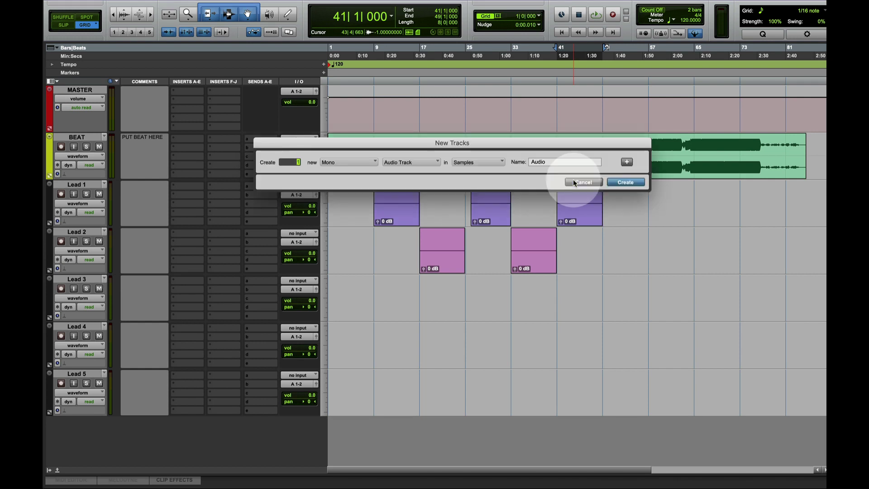
left_click(358, 162)
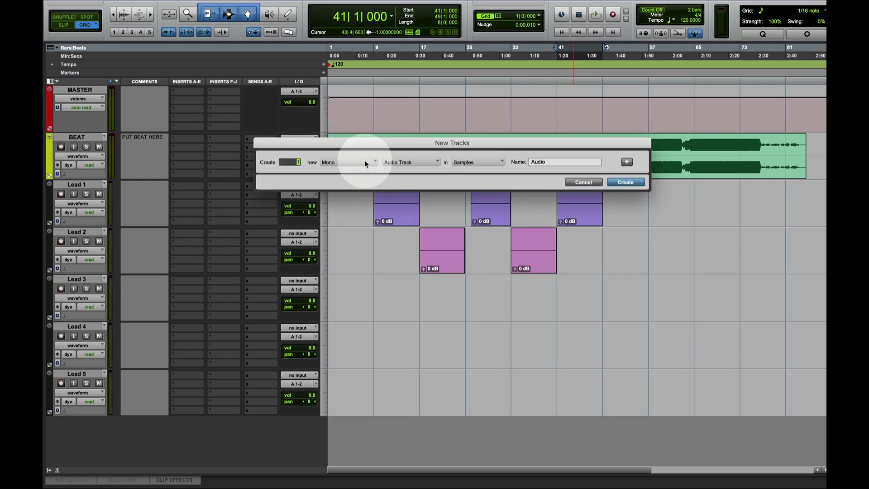
left_click(345, 170)
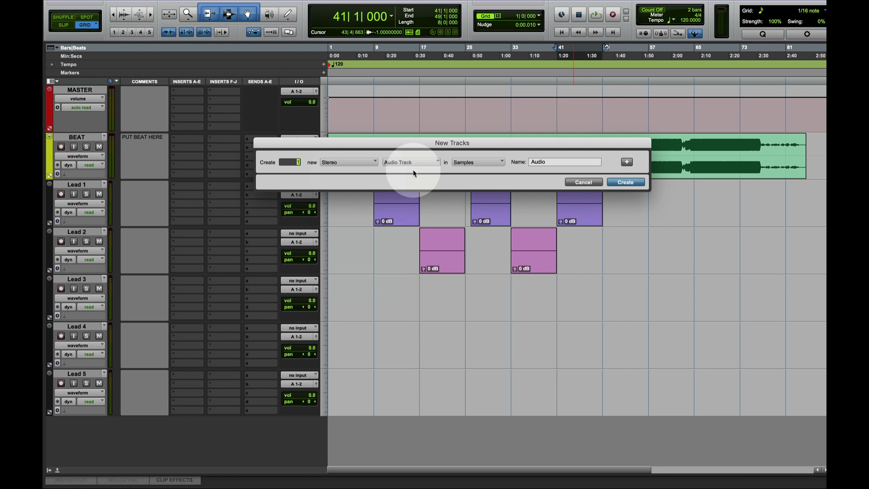
left_click_drag(413, 142, 437, 88)
left_click(435, 104)
left_click(432, 114)
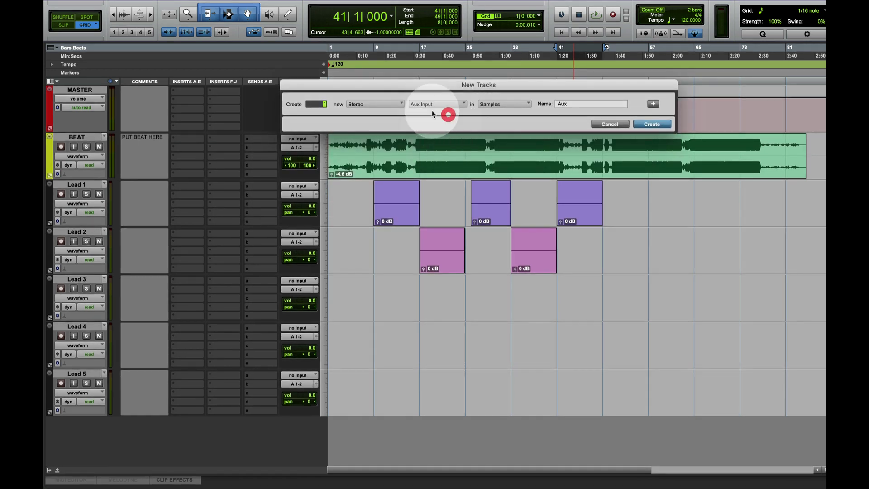
double_click(561, 103)
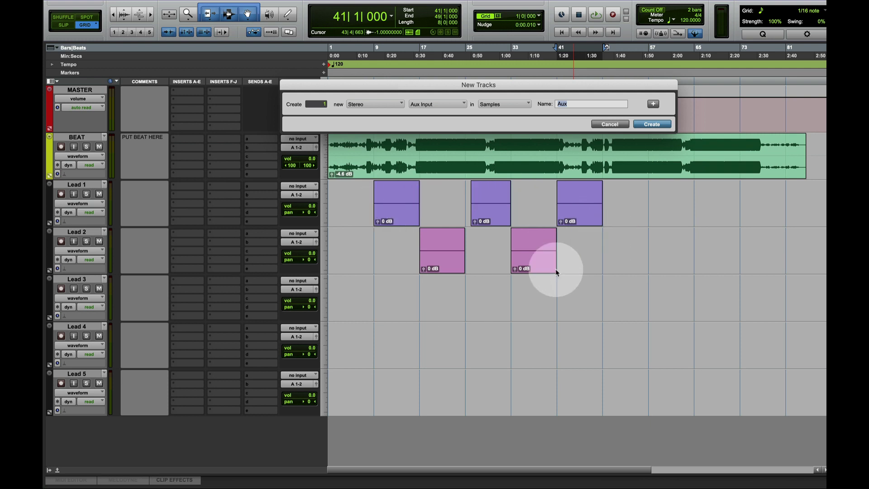
type("LEAD")
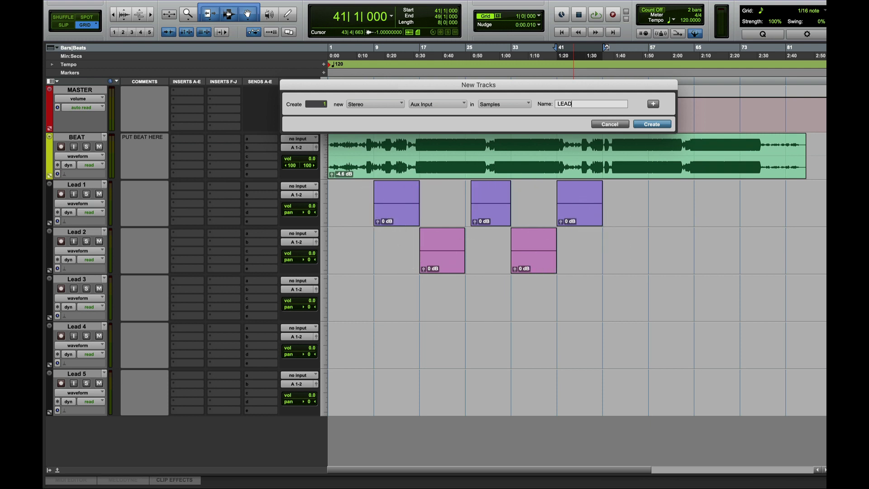
key("Return")
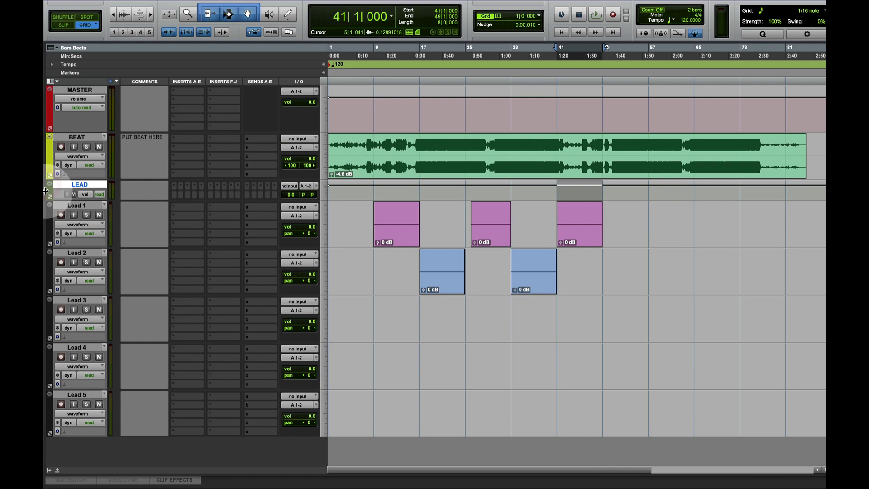
Step: Colour the LEAD track green and extend the time selection to bar 56
double_click(49, 193)
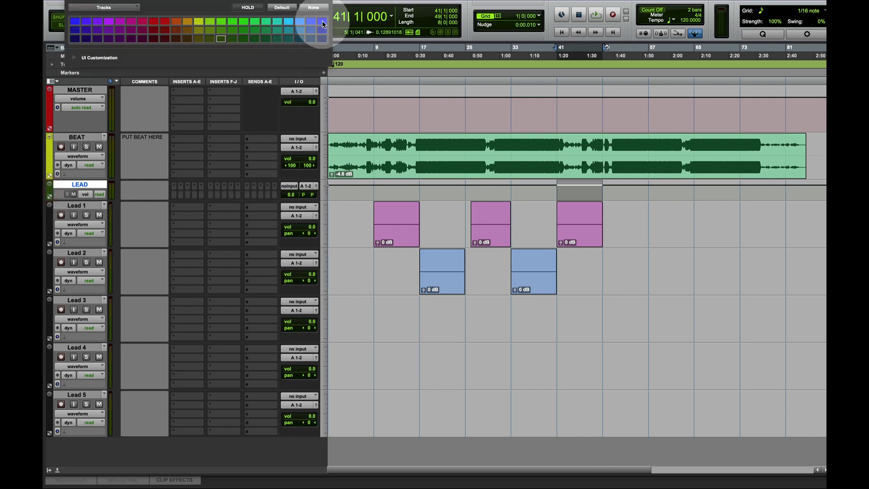
left_click(227, 20)
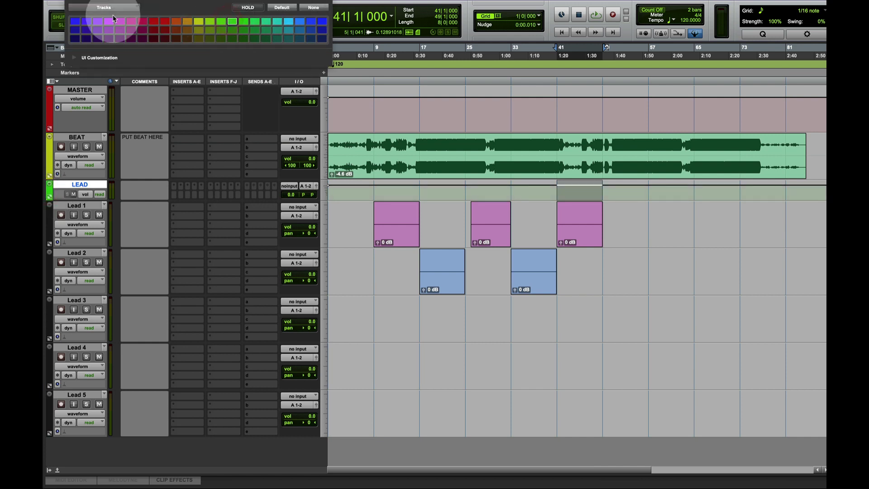
left_click_drag(515, 260, 606, 287)
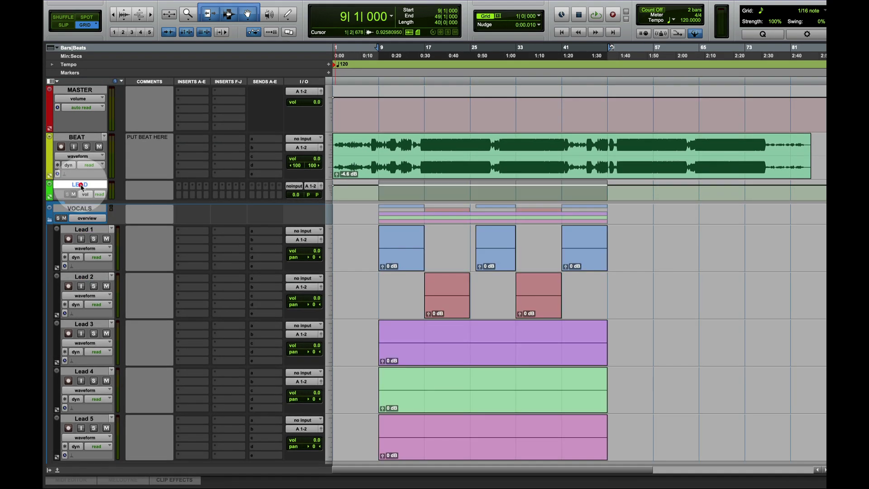
Step: Enlarge the LEAD AUX track height until its volume and pan controls show
left_click_drag(67, 198, 67, 207)
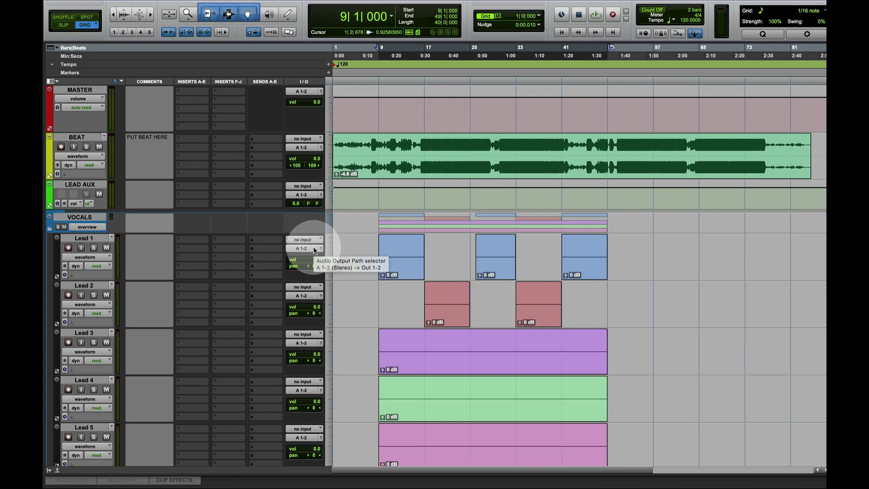
left_click(91, 89)
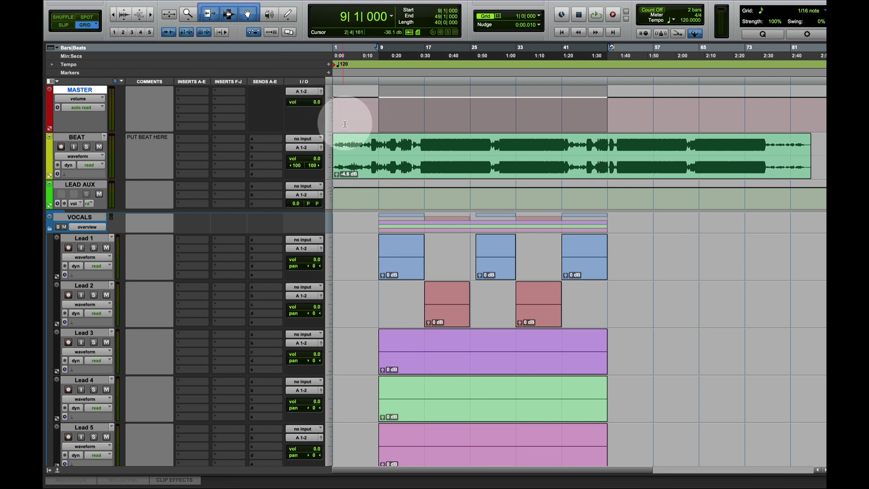
left_click(375, 143)
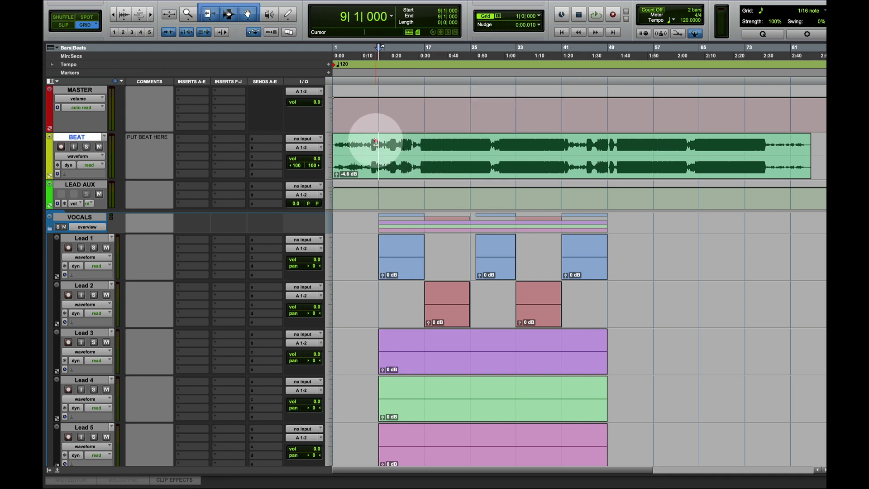
double_click(375, 143)
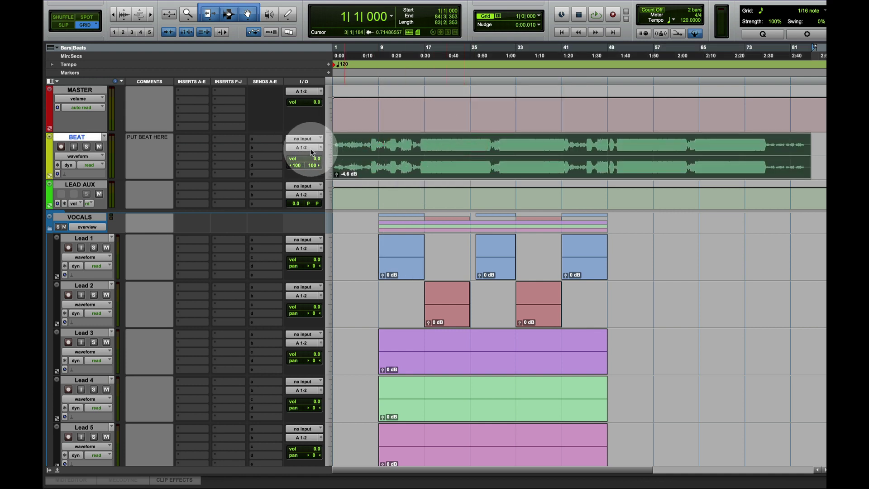
left_click(379, 143)
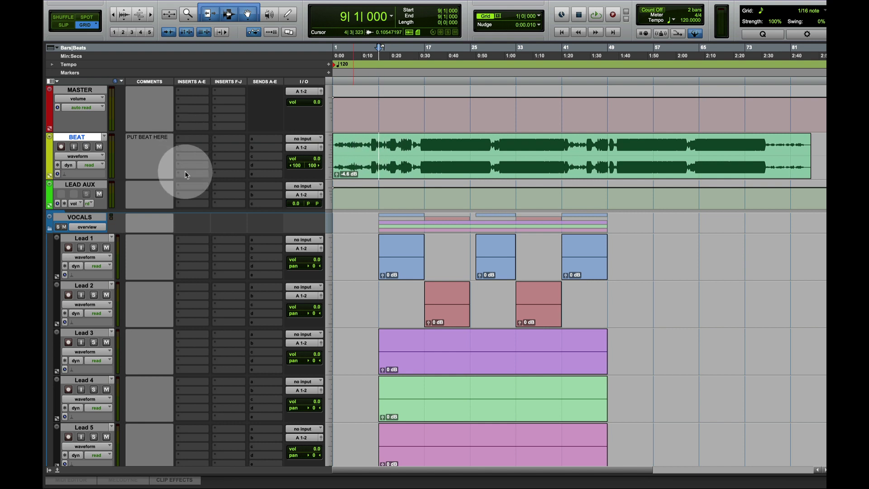
left_click(85, 186)
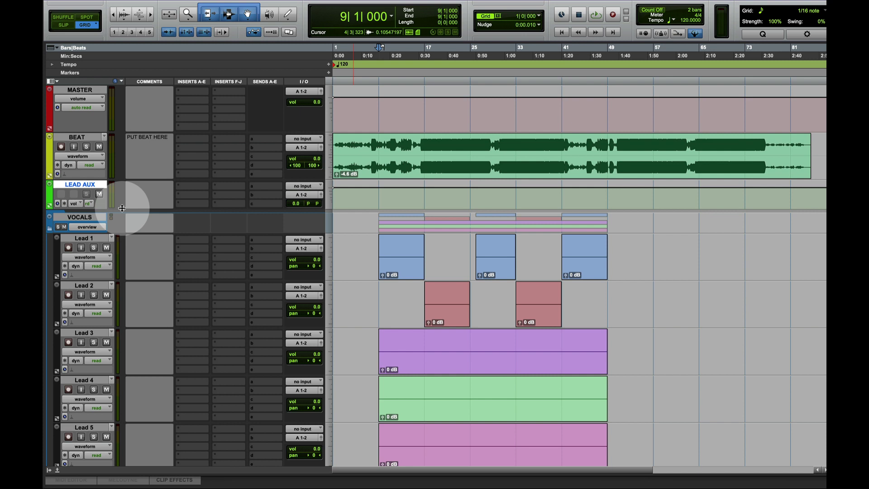
left_click_drag(122, 208, 121, 224)
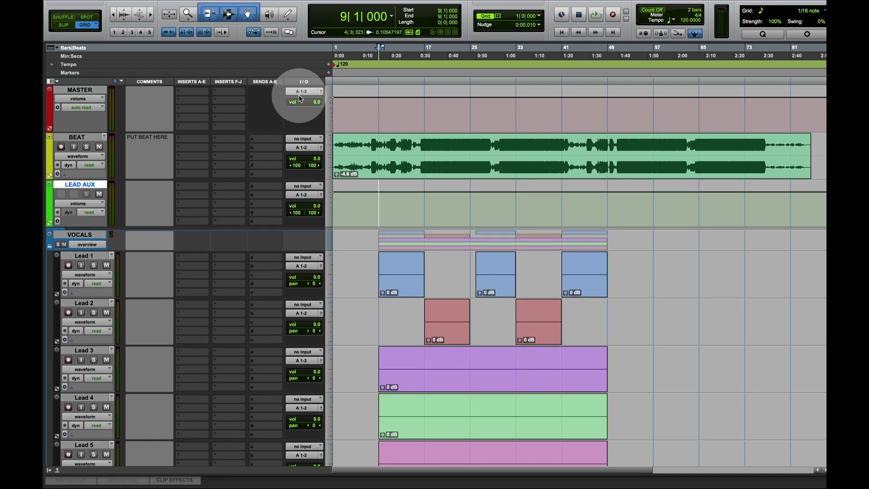
Step: Route the outputs of Lead 1 through Lead 5 to the LEAD AUX bus
left_click(84, 255)
scroll(100, 265, "down", 3)
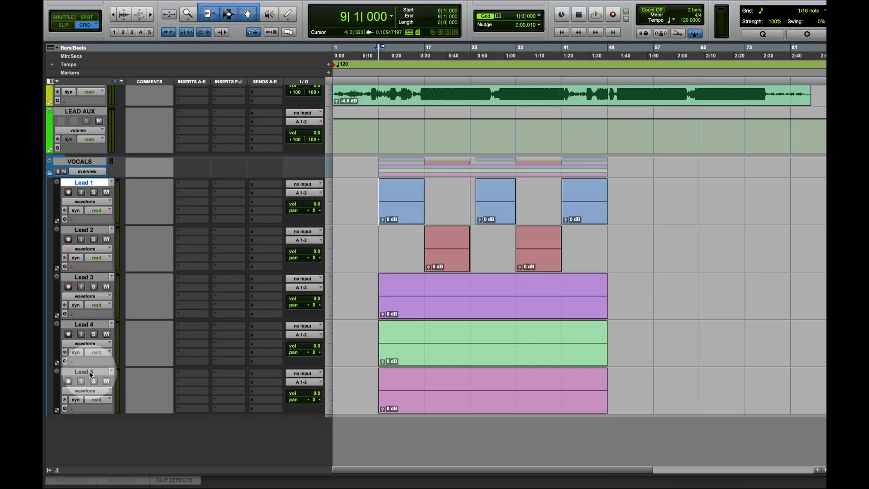
left_click(90, 371, "shift")
left_click(316, 381)
mouse_move(317, 407)
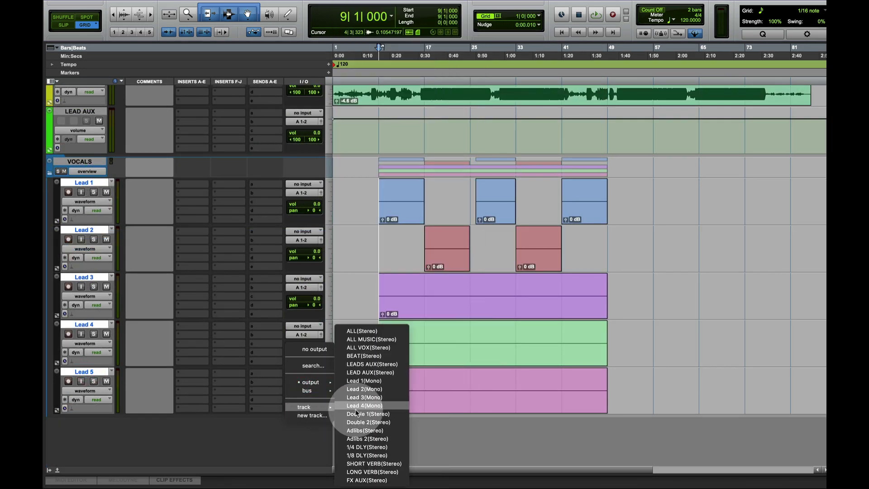
left_click(378, 372, "alt+shift")
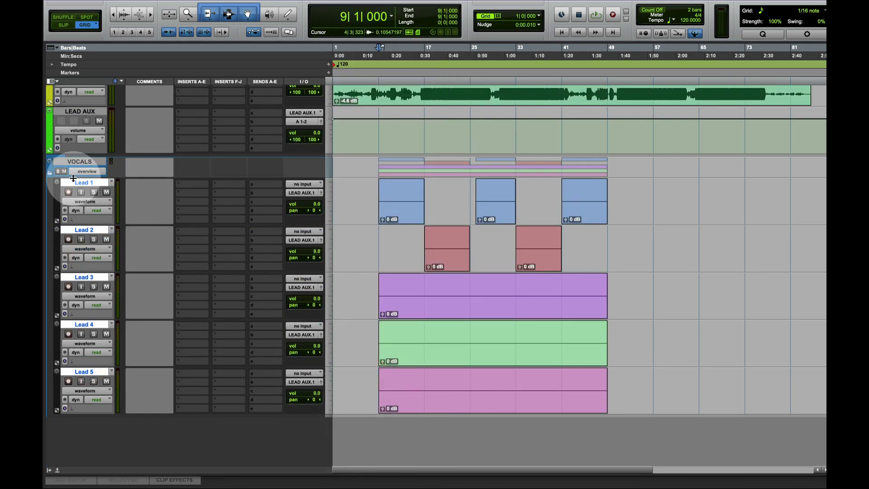
Step: Select bars 5 to 53 across the vocal tracks, then clear the selection
left_click(74, 182)
scroll(226, 178, "up", 3)
left_click(84, 256)
left_click(84, 445, "shift")
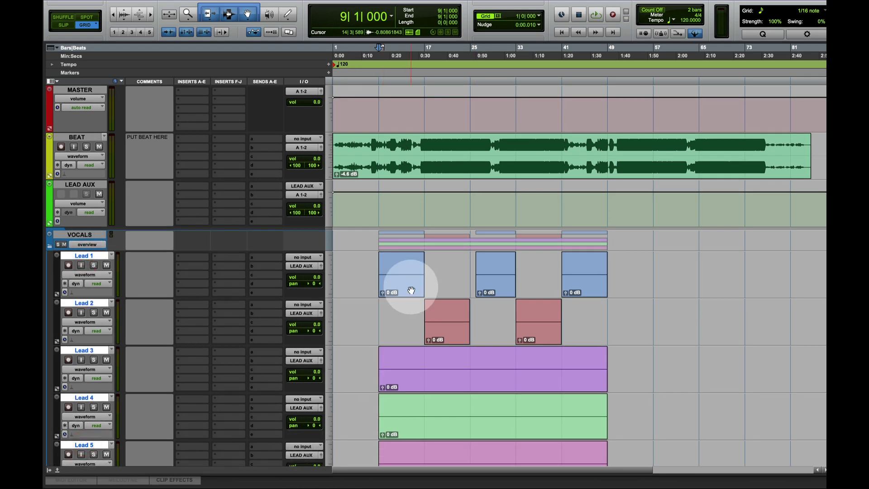
left_click(85, 184)
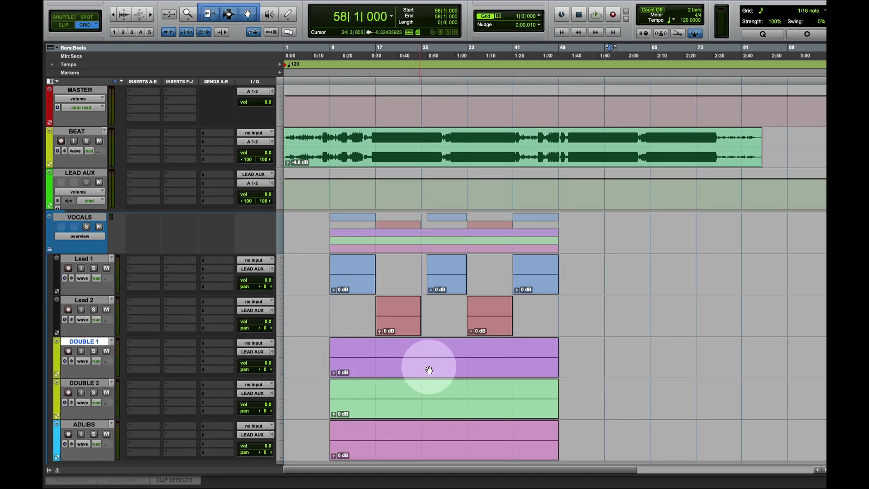
left_click(319, 357)
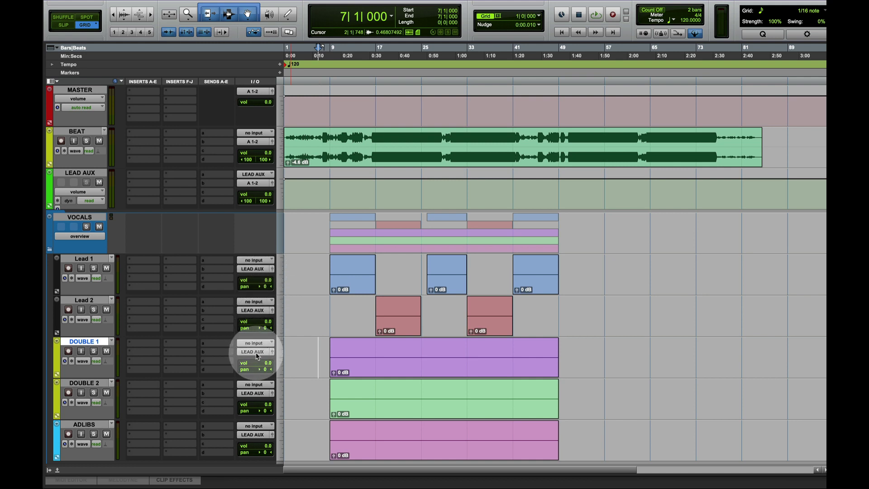
left_click(67, 173)
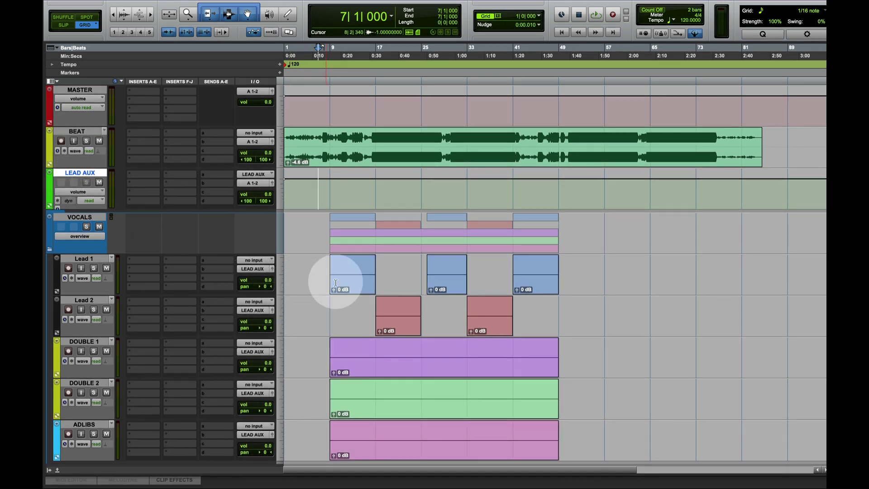
left_click_drag(311, 262, 444, 416)
left_click_drag(518, 424, 582, 427)
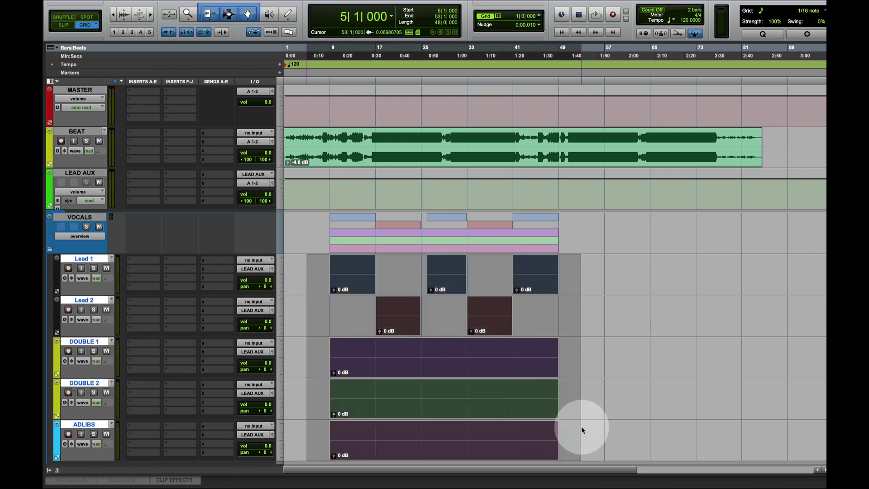
left_click(97, 256)
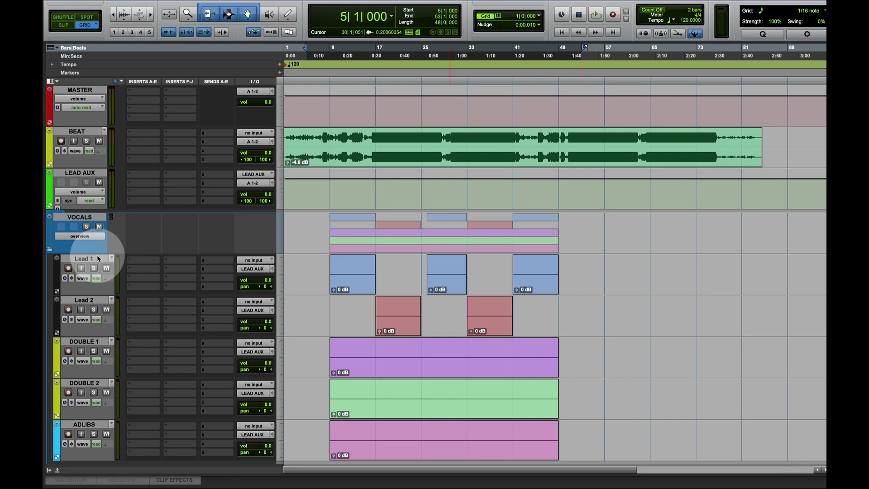
Step: Insert EQ3 7-Band in the first slot on every vocal track
left_click(141, 266)
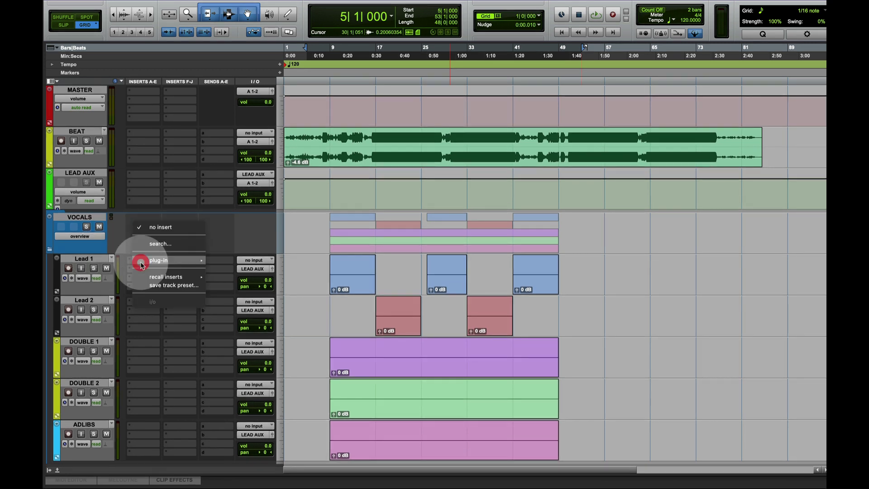
left_click(151, 243)
type("EQ")
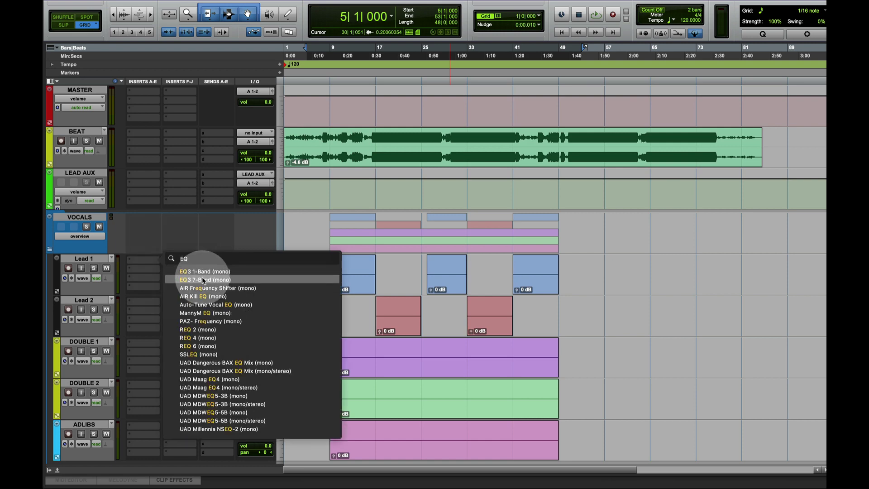
left_click(203, 280, "alt+shift")
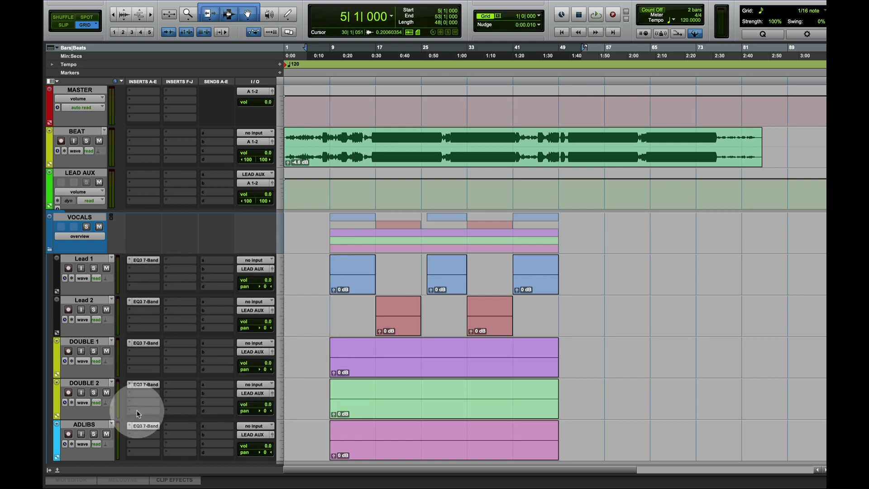
Step: Add the D3 CL compressor in the second insert slot on the vocals
left_click(138, 267)
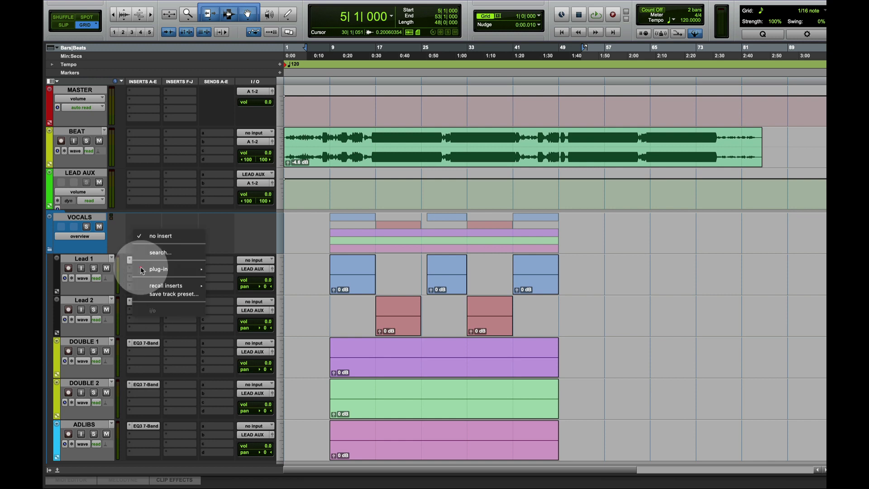
left_click(170, 250)
type("comp")
left_click(199, 281, "alt+shift")
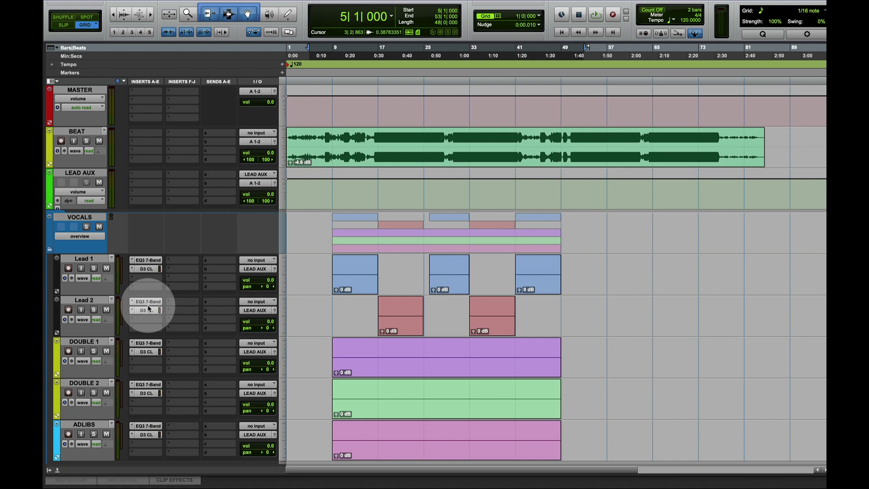
Step: Add a DeEsser in the third insert slot on the vocals
left_click(140, 280)
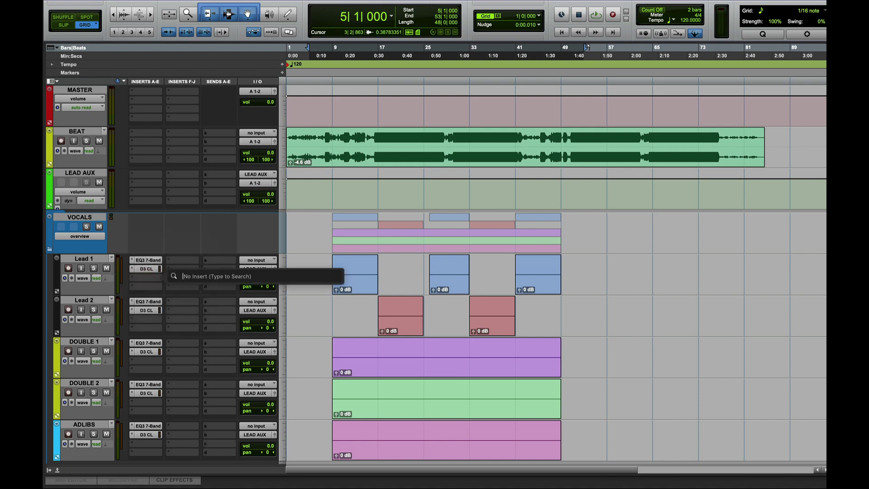
type("Dee")
key("alt+shift+Return")
left_click(271, 353)
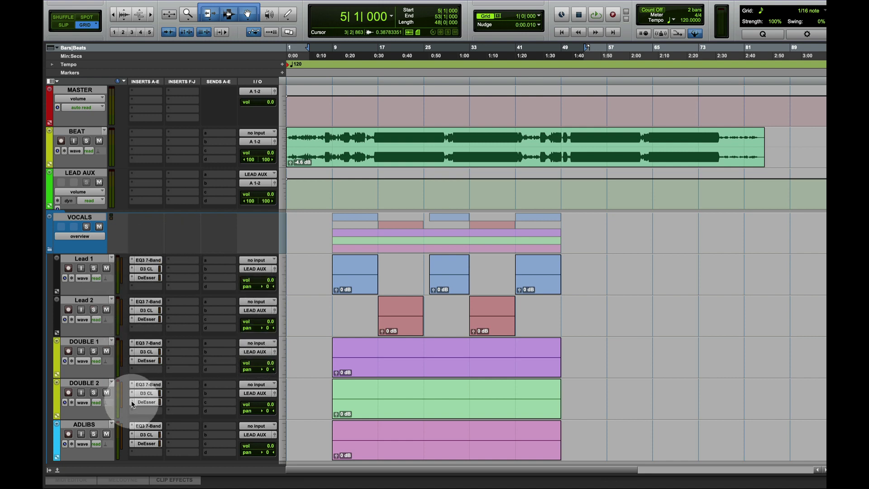
Step: Enable Lead 1's EQ3 high-pass at about 150 Hz, 18 dB/oct
left_click(152, 260)
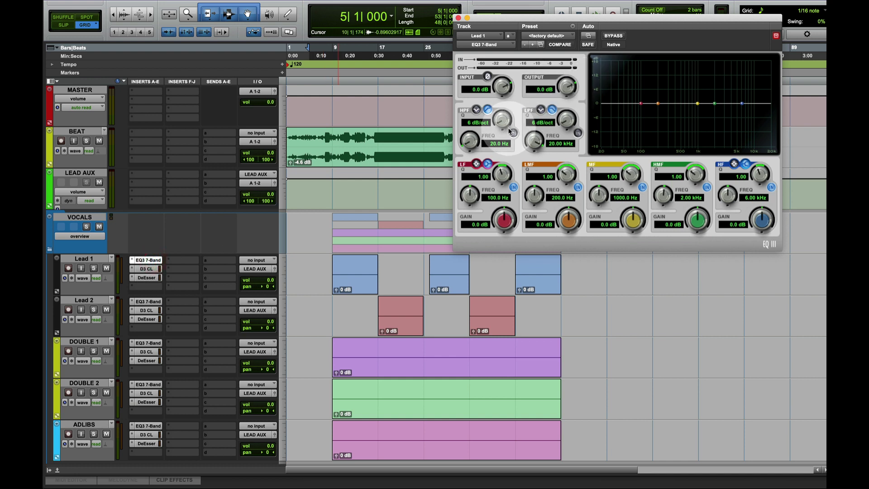
left_click(83, 259)
left_click(513, 132)
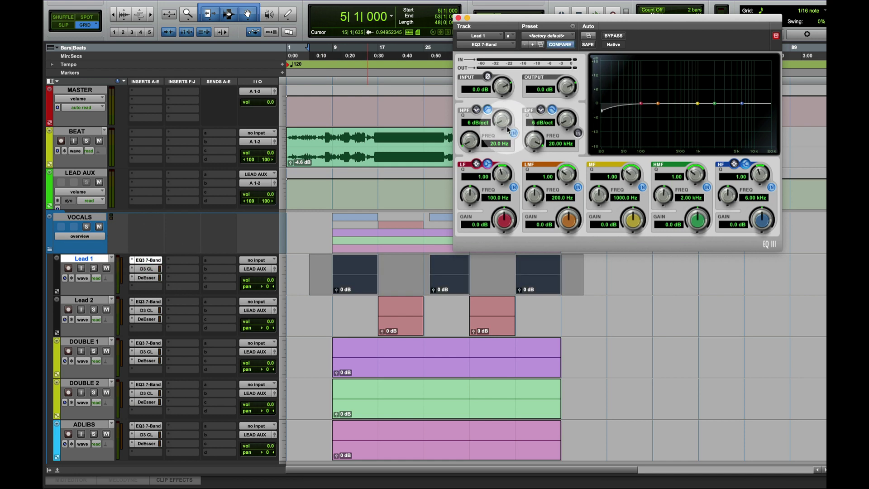
left_click_drag(601, 117, 656, 110)
left_click_drag(502, 119, 503, 109)
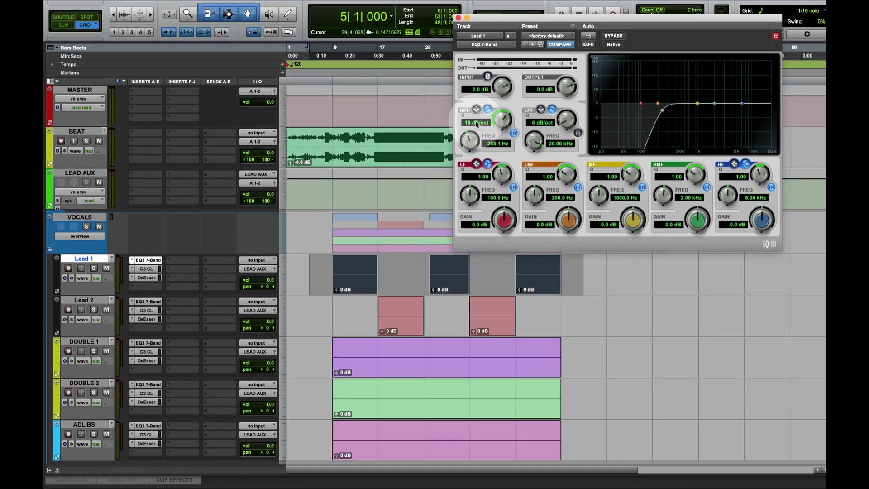
left_click_drag(476, 136, 477, 139)
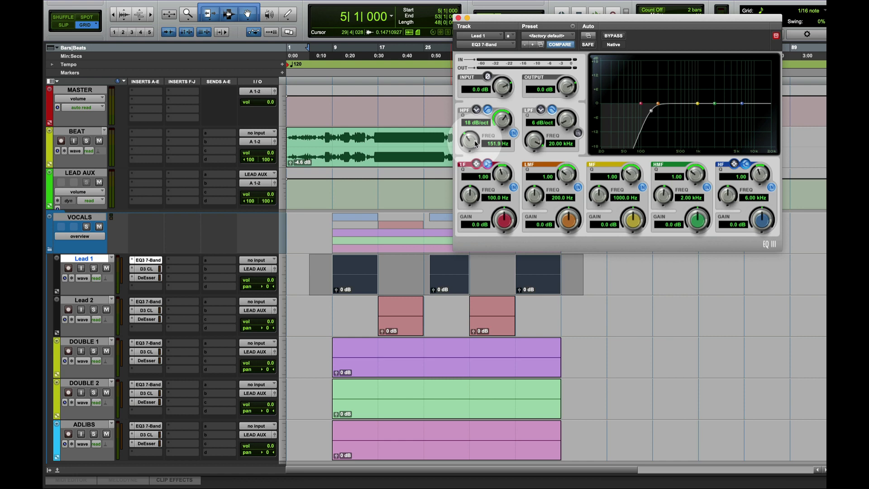
key("super+w")
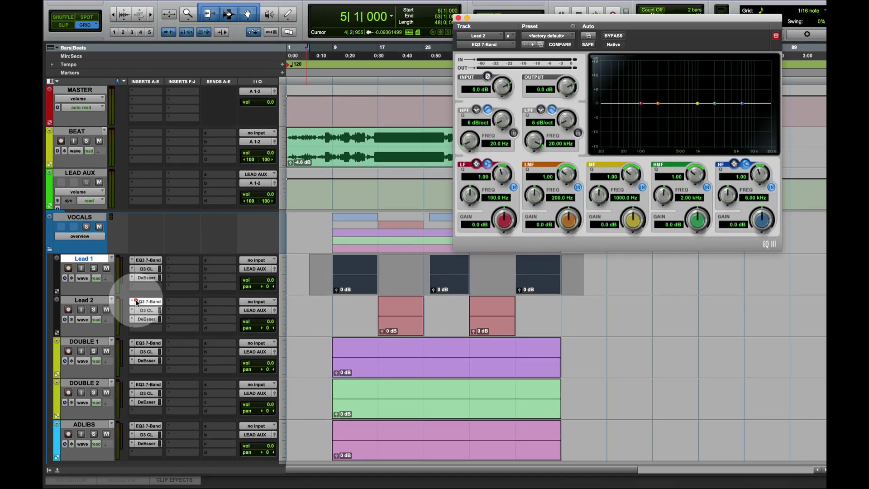
Step: Enable Lead 2's high-pass at 151 Hz with an 18 dB/oct slope
left_click(513, 133)
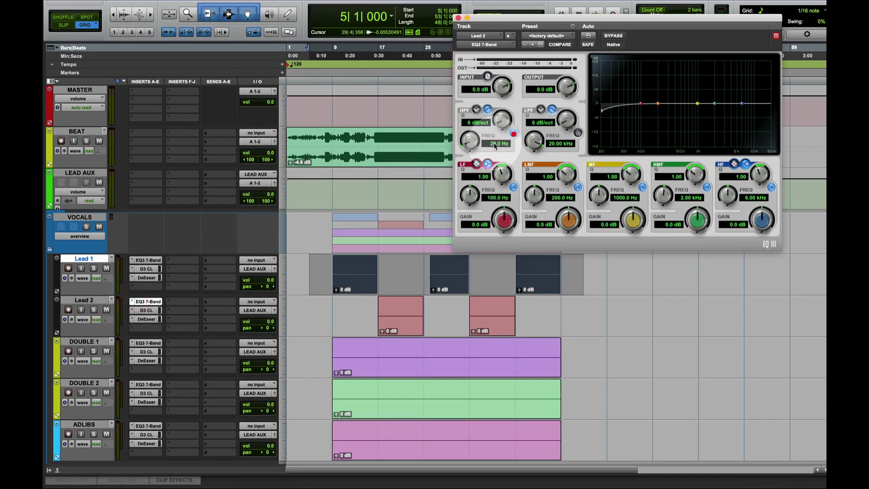
left_click_drag(495, 144, 475, 102)
left_click_drag(469, 141, 471, 132)
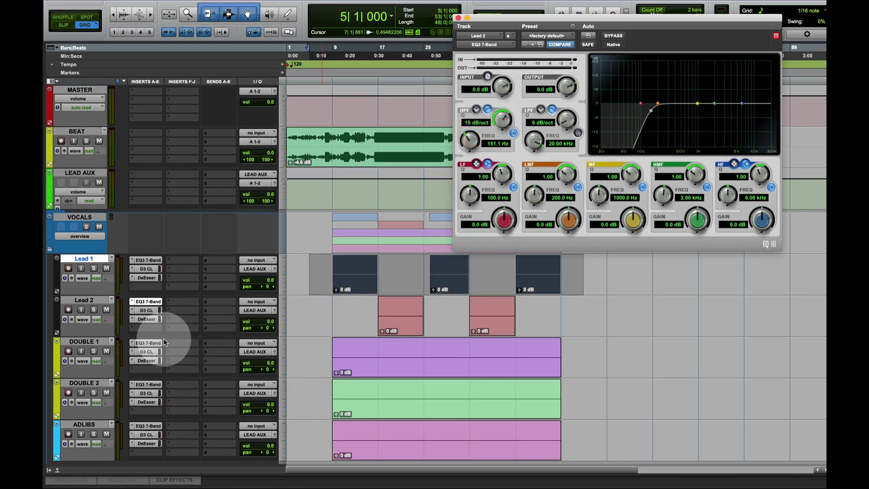
Step: Enable DOUBLE 1's high-pass at about 50 Hz, 18 dB/oct
left_click(146, 343)
left_click_drag(501, 119, 501, 111)
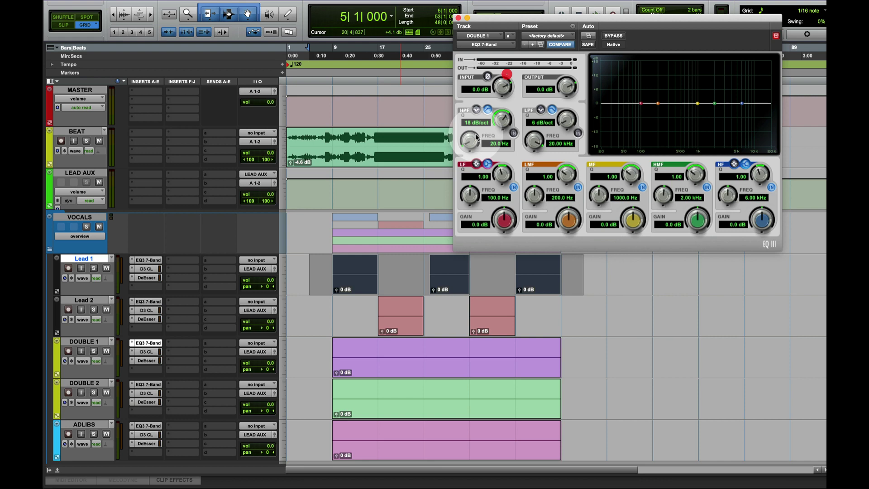
left_click_drag(470, 141, 469, 129)
left_click(513, 133)
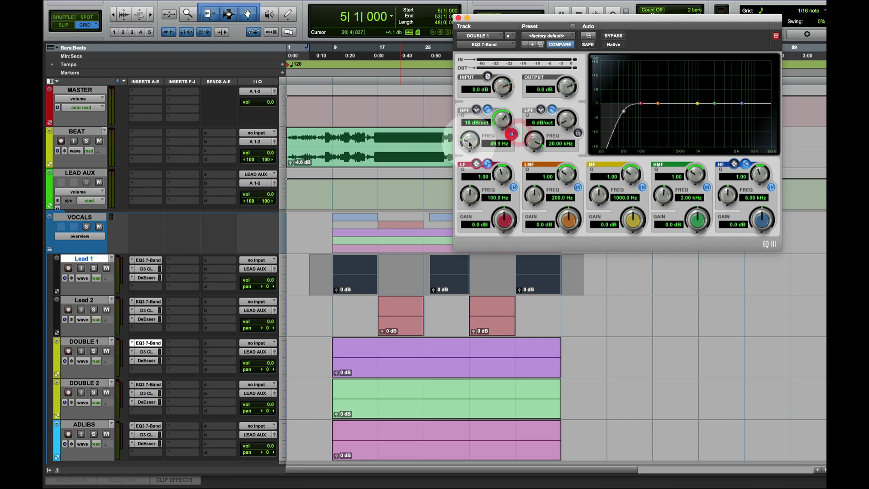
left_click(144, 262)
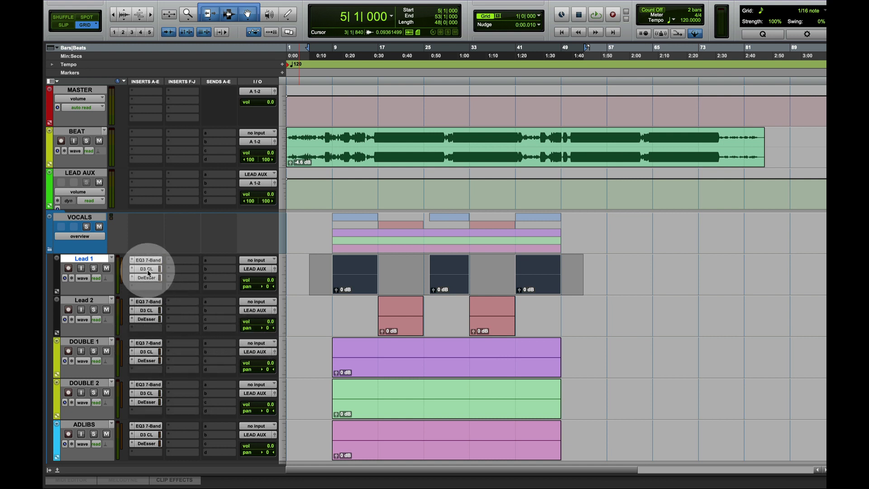
Step: Copy the EQ3 7-Band, D3 CL and DeEsser inserts from Lead 1 onto LEAD AUX
left_click_drag(151, 259, 130, 174)
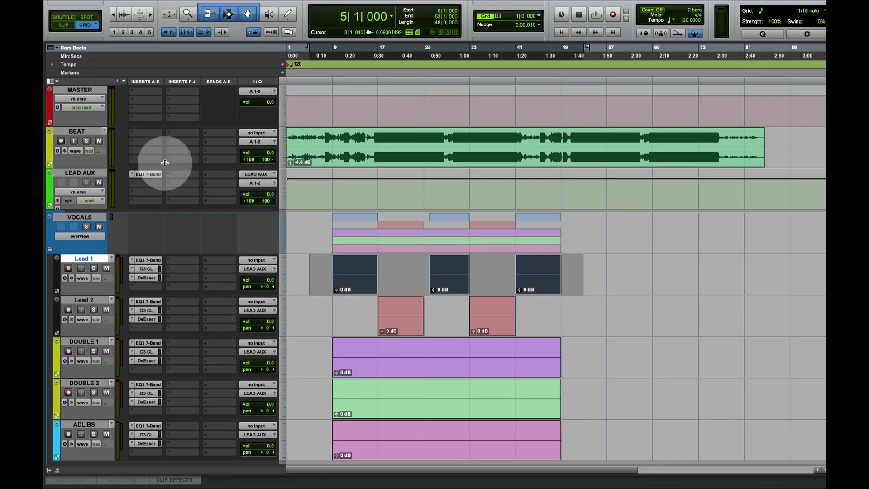
left_click(80, 174)
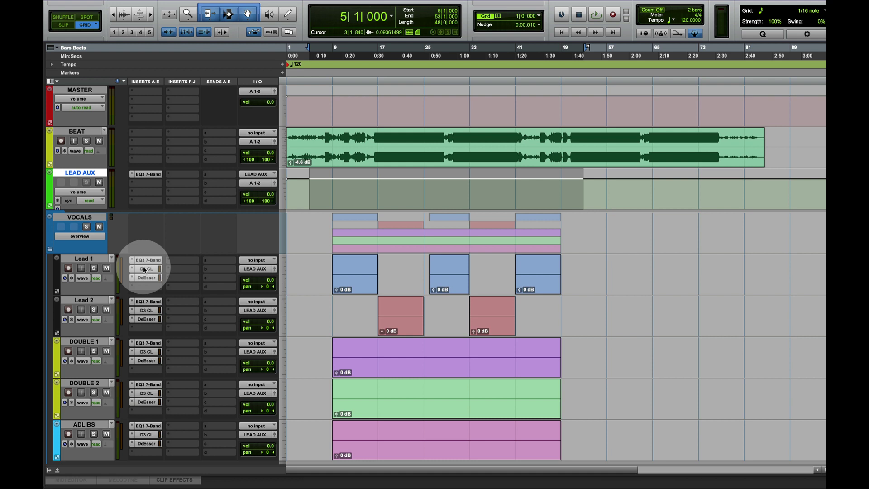
left_click_drag(143, 185, 144, 183)
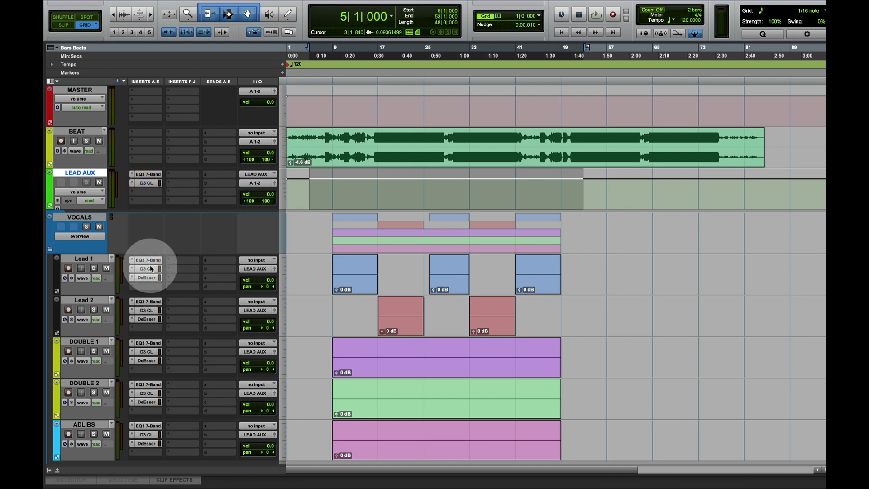
left_click_drag(147, 277, 144, 192)
Step: Remove the EQ, compressor and DeEsser inserts from Lead 1 through ADLIBS
left_click(78, 256)
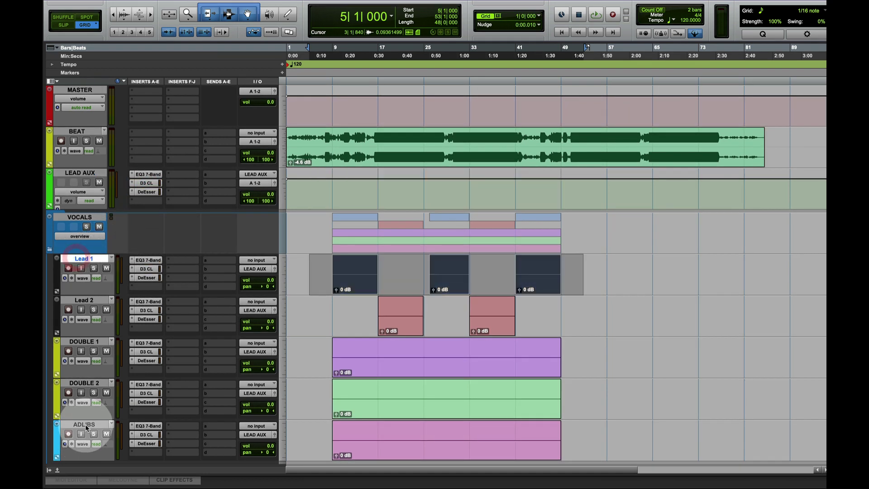
left_click(84, 424, "shift")
left_click(131, 260)
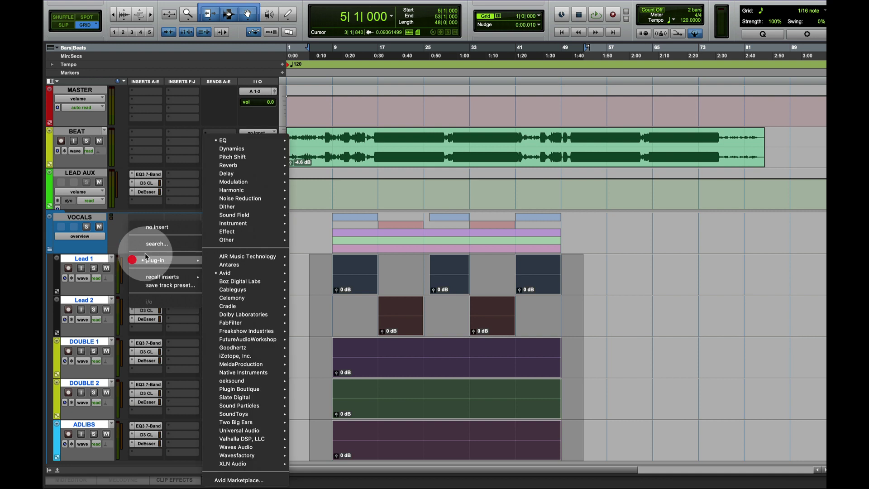
left_click(159, 226, "alt+shift")
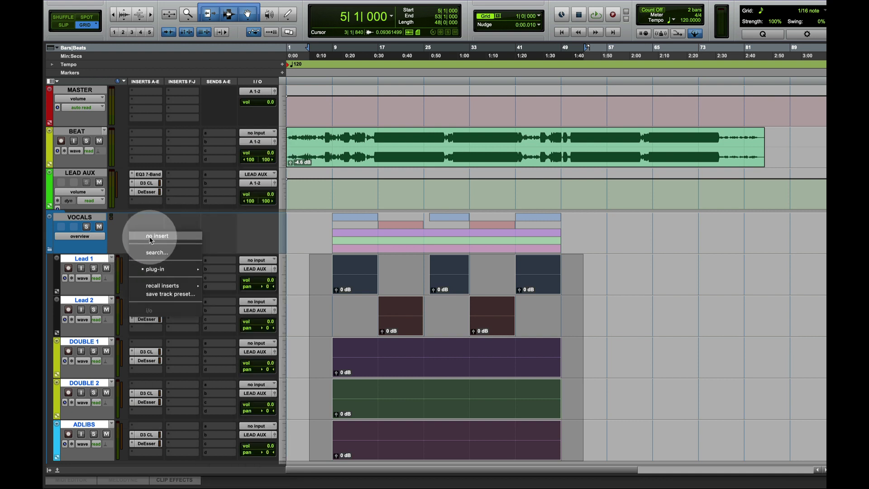
left_click(150, 237)
left_click(132, 279)
left_click(145, 242, "alt+shift")
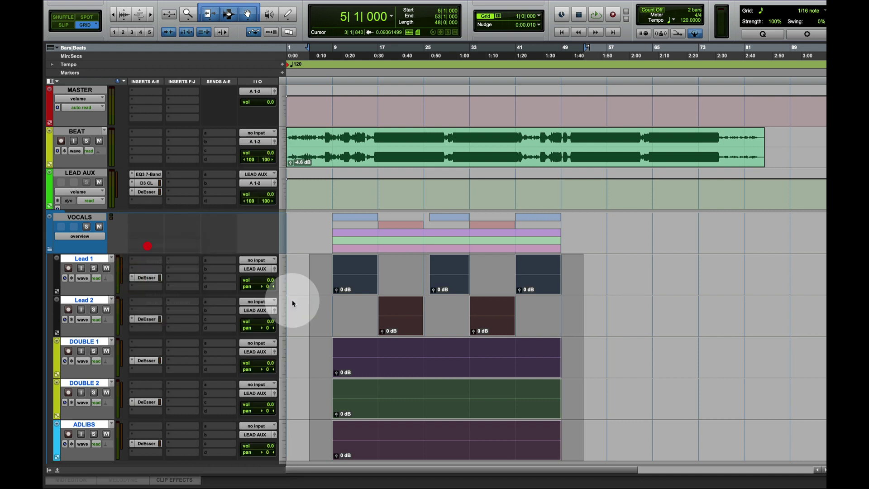
left_click(84, 258)
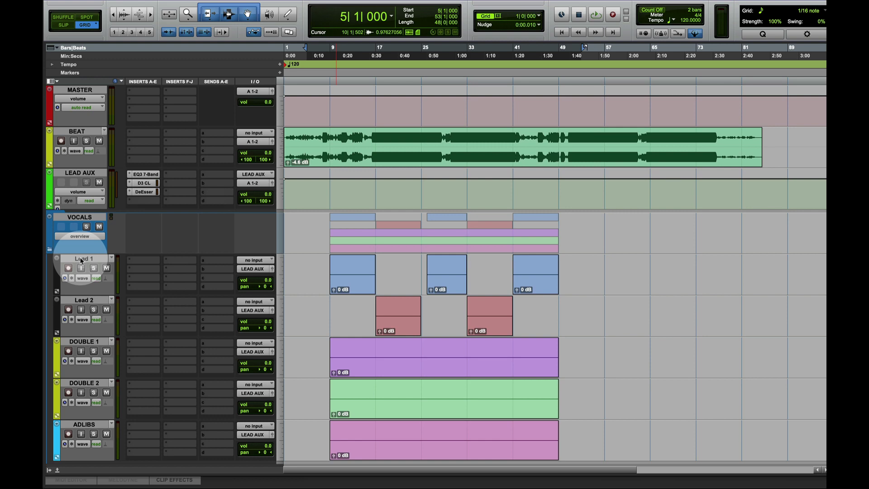
left_click(83, 258)
left_click(81, 300)
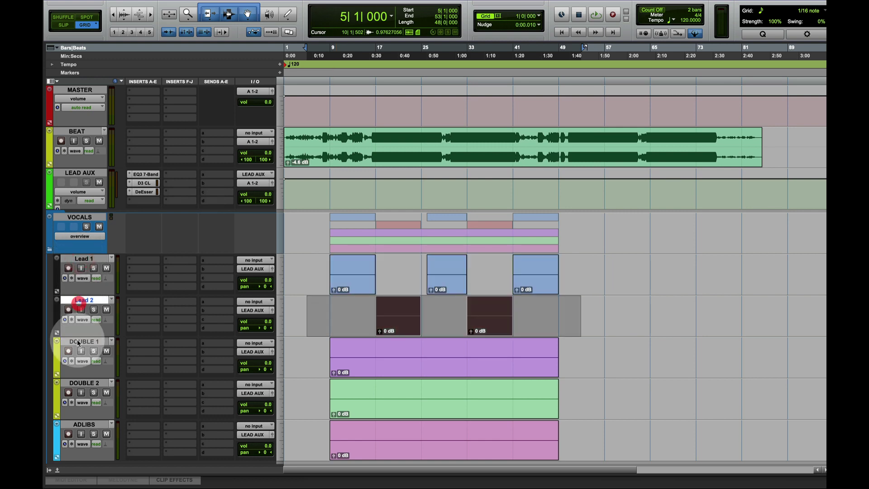
left_click(84, 341)
left_click(144, 174)
left_click_drag(527, 11, 483, 13)
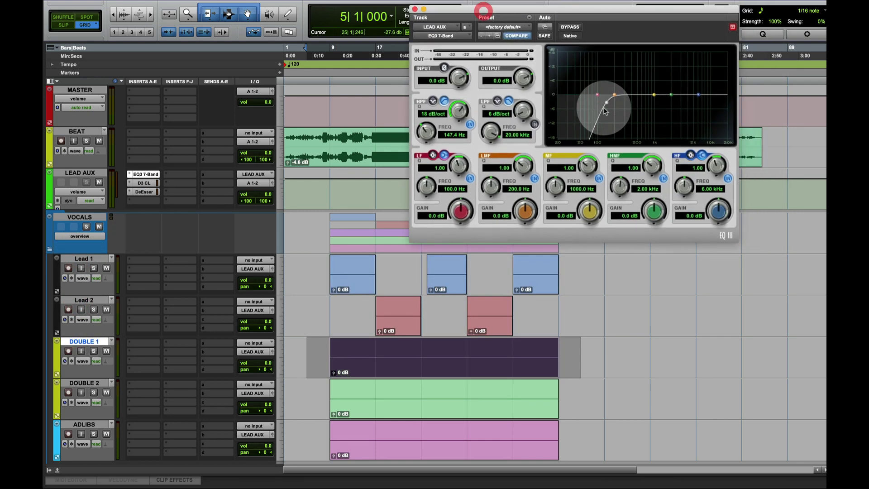
key("super+w")
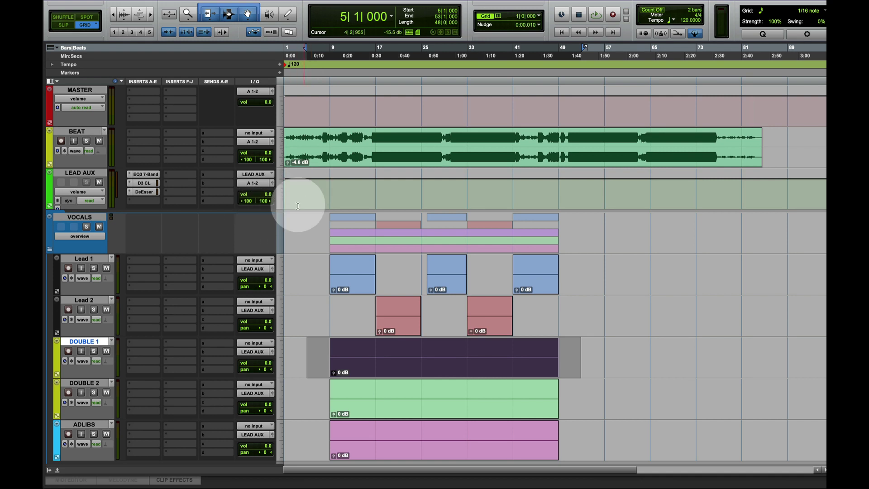
left_click_drag(310, 266, 591, 312)
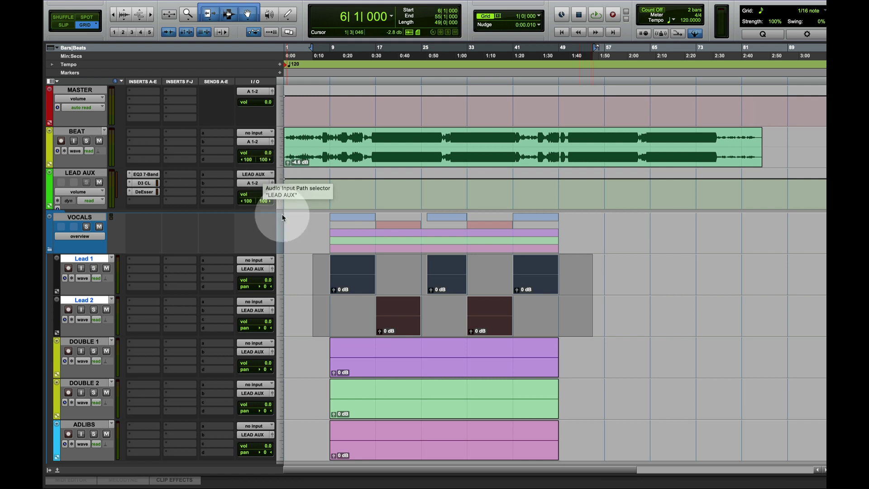
Step: Move the three Lead 1 clips onto Lead 2 and select Lead 2 from bar 6 to 57
left_click(349, 279)
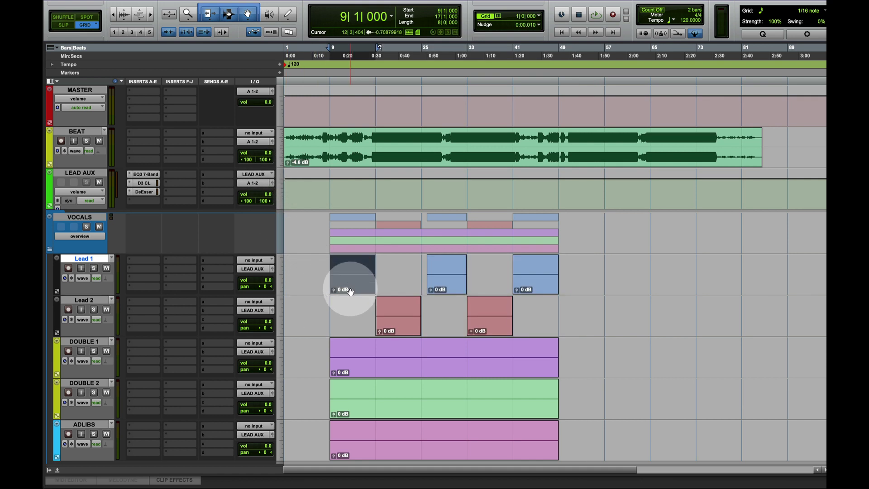
left_click_drag(350, 290, 353, 306)
left_click_drag(446, 283, 446, 304)
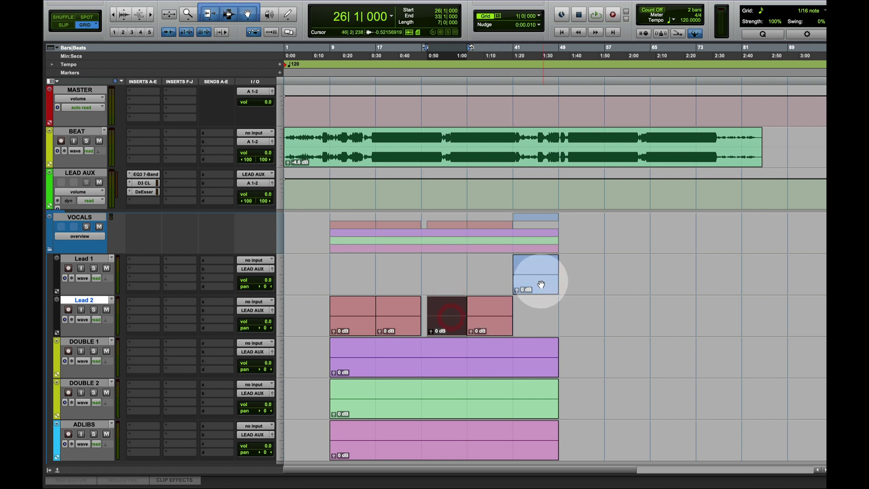
left_click_drag(528, 281, 539, 319)
left_click(315, 311)
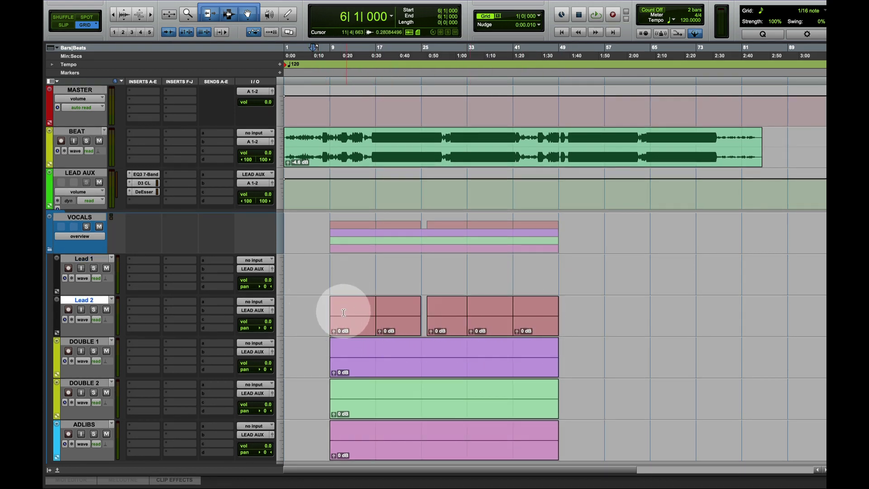
left_click_drag(323, 316, 600, 321)
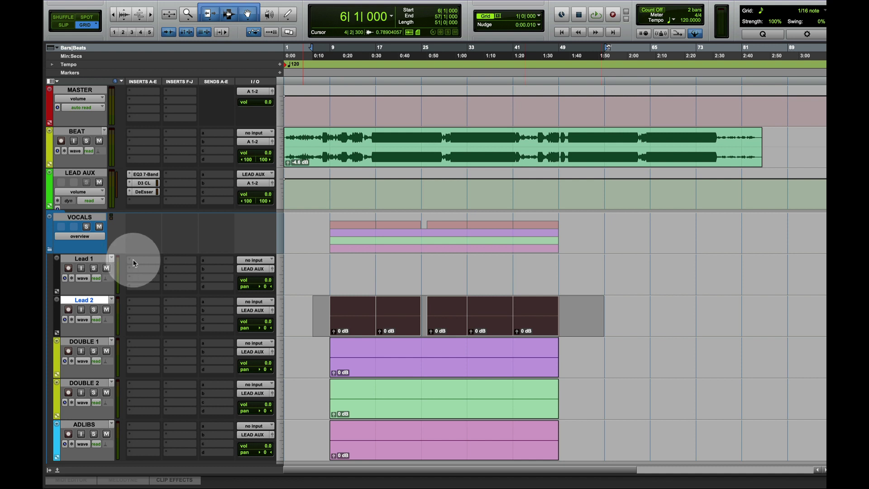
Step: Select the first Lead 2 clip spanning bars 9 to 17
left_click(89, 259)
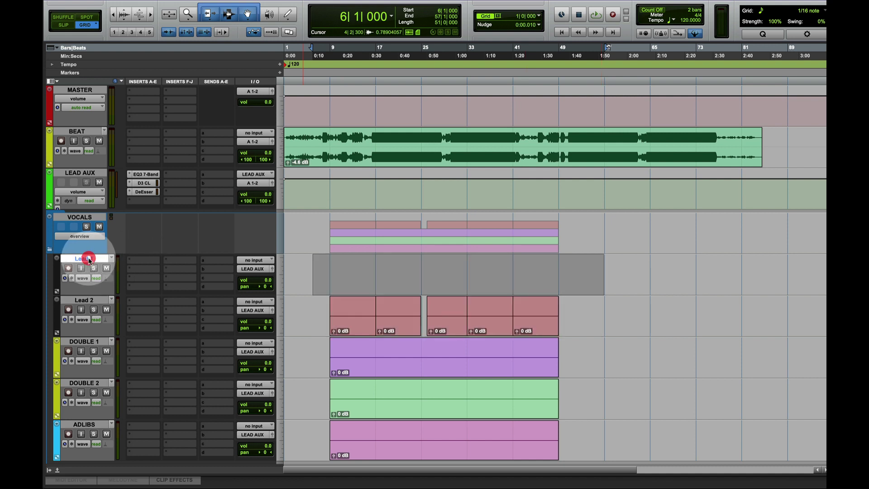
left_click(83, 301)
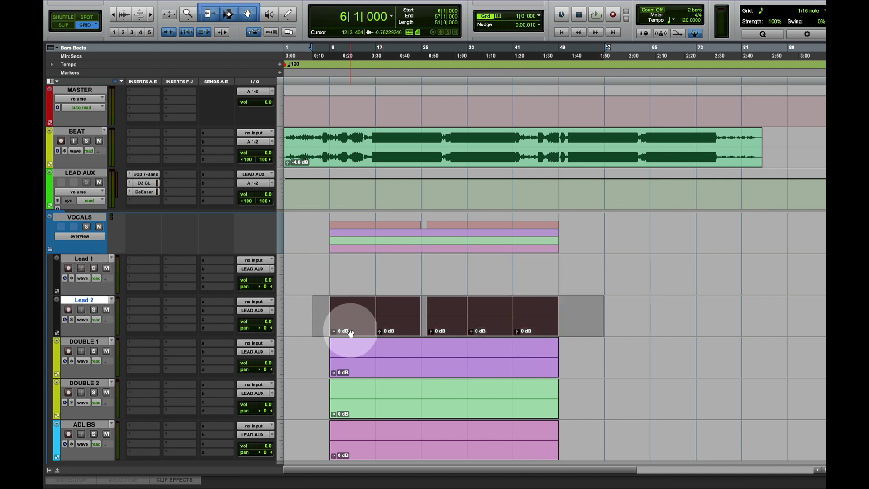
left_click(346, 307)
left_click(344, 317)
left_click(347, 312)
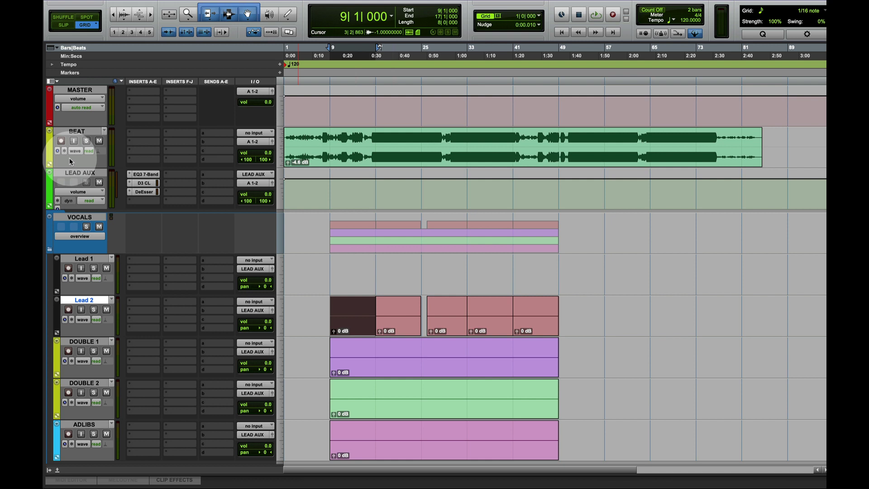
Step: Select LEAD AUX and the vocal tracks, and move the edit point to bar 53
left_click(92, 174)
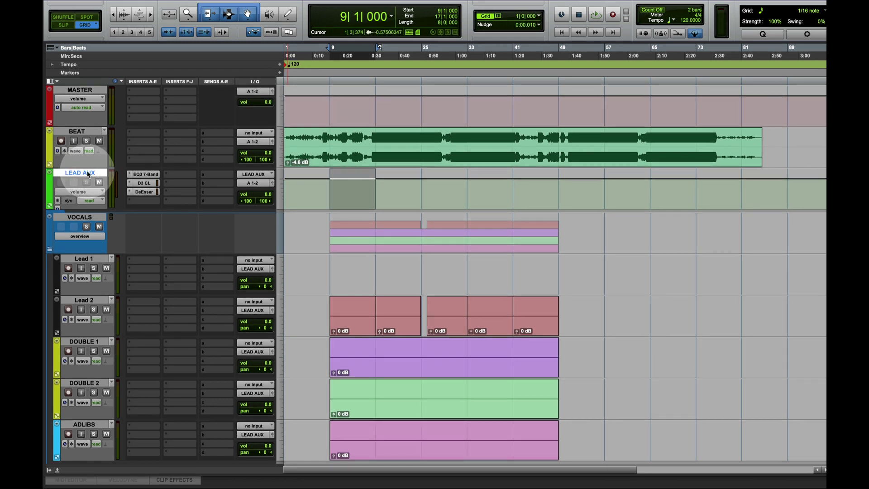
left_click(83, 258)
left_click(96, 425, "shift")
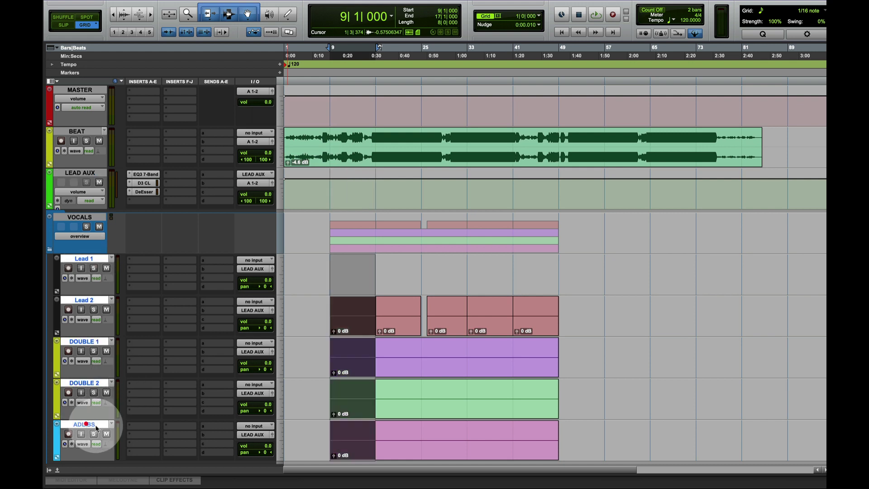
left_click(78, 173)
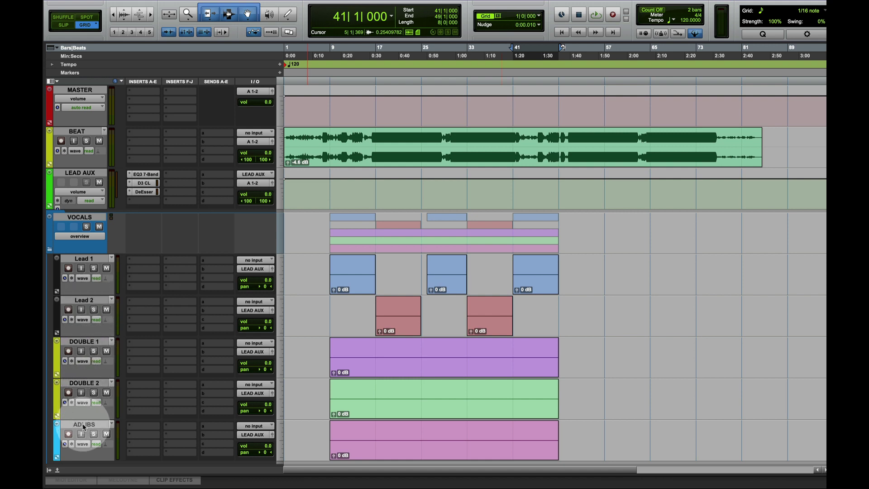
left_click(583, 390)
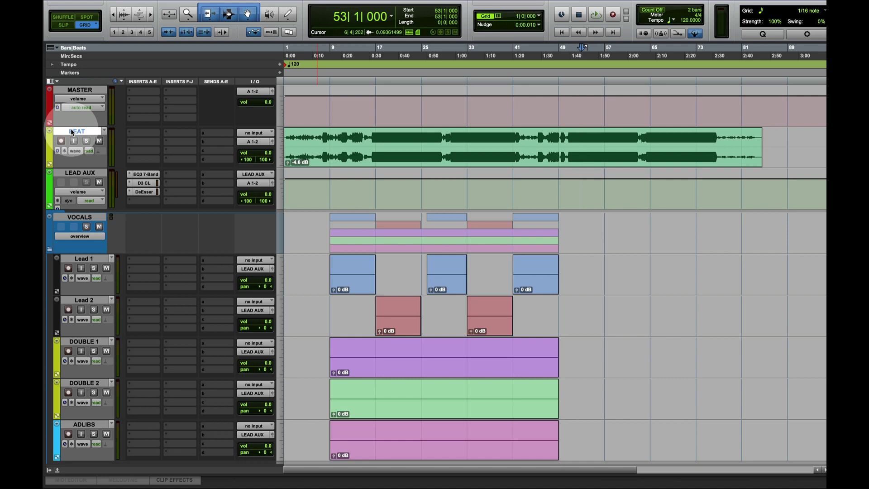
Step: Create a new stereo Aux Input track named ALL VOX AUX
key("ctrl+shift+n")
left_click(398, 162)
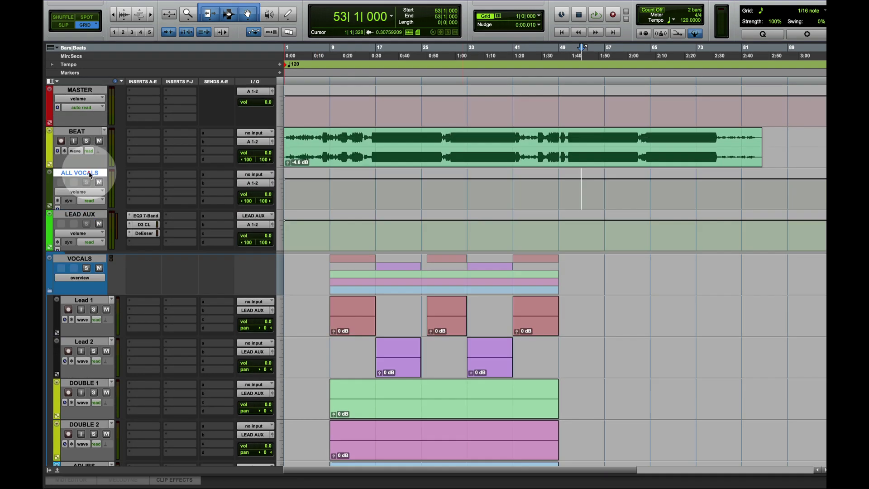
double_click(90, 174)
left_click(449, 140)
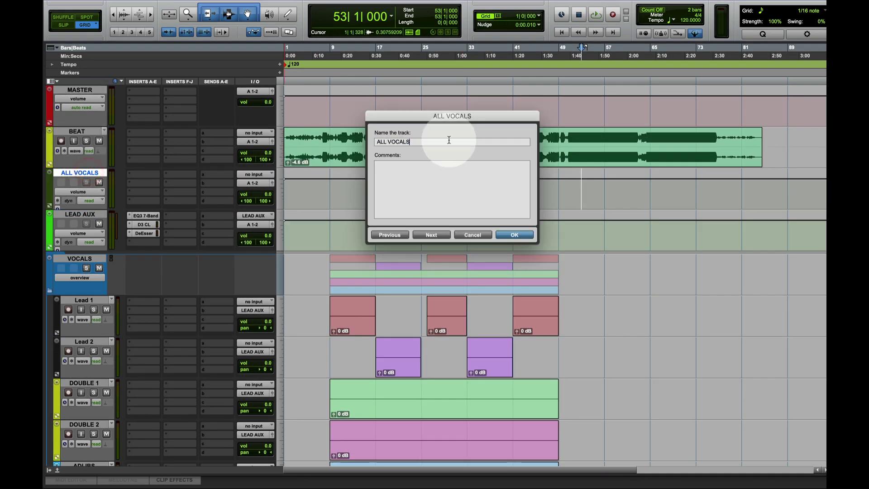
key("BackSpace")
key("BackSpace")
key("BackSpace")
key("BackSpace")
type("X AU")
key("Return")
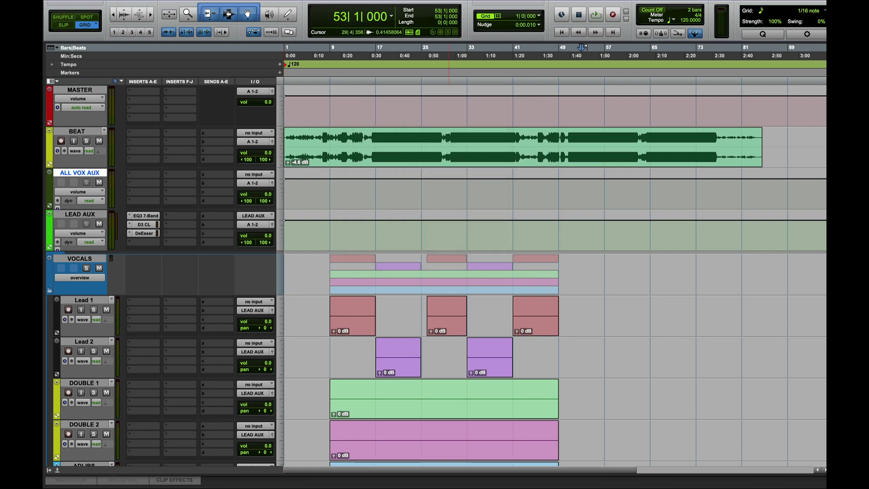
Step: Route LEAD AUX's output into the ALL VOX AUX track
left_click(112, 221)
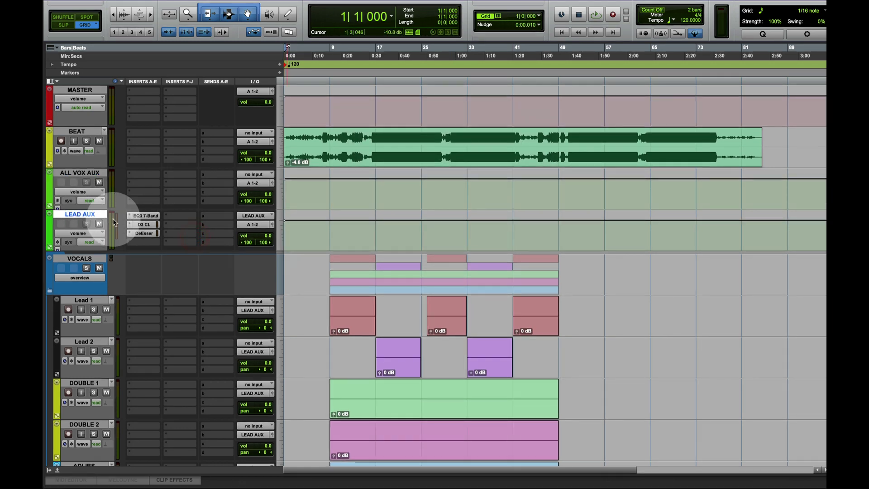
left_click(256, 225)
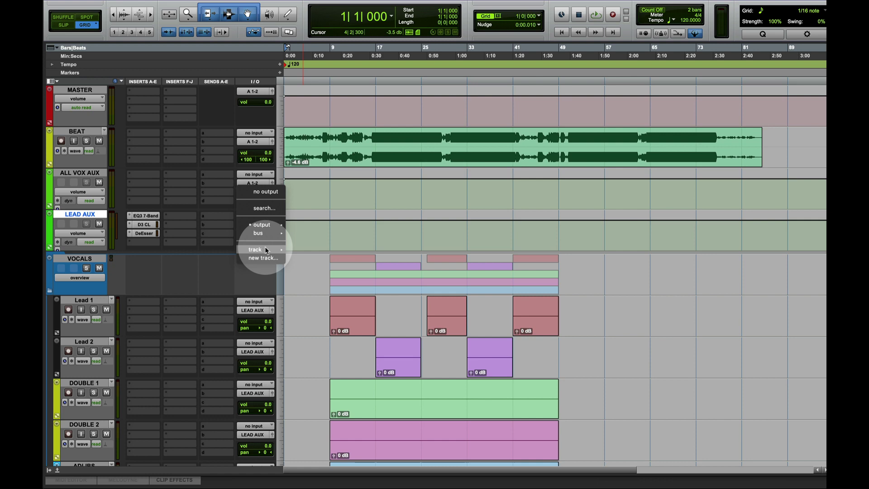
mouse_move(265, 249)
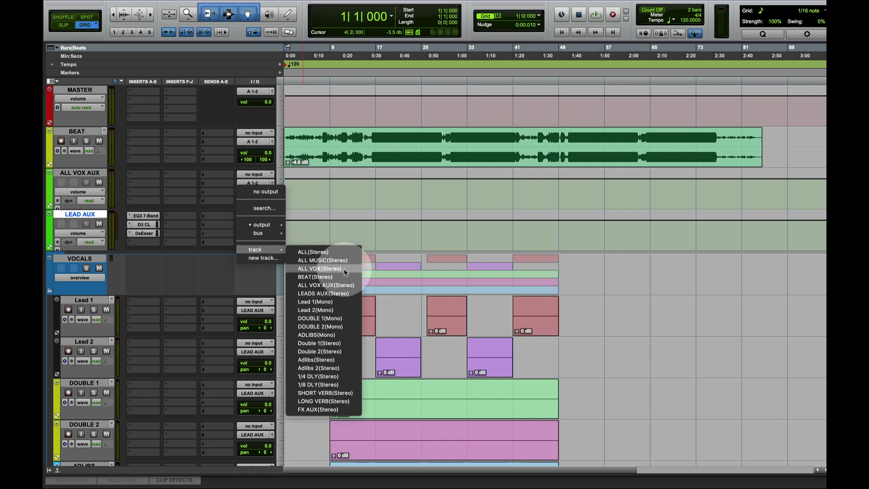
left_click(343, 285)
left_click_drag(286, 207, 297, 131)
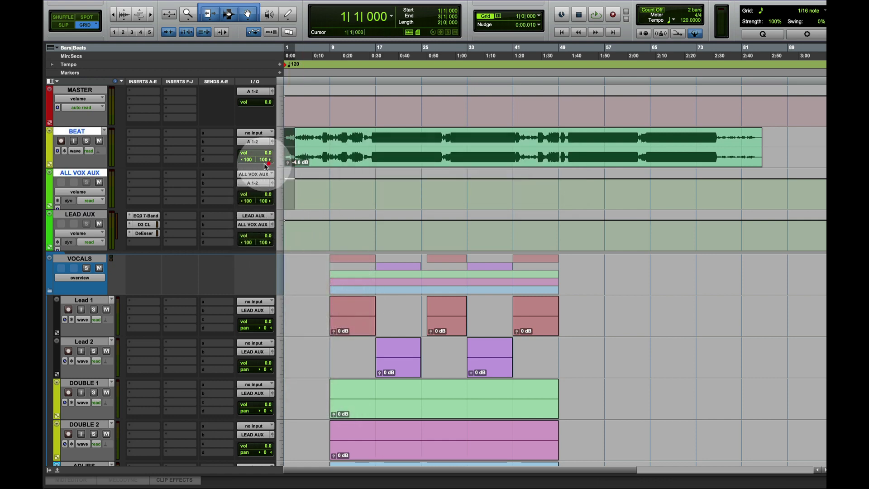
left_click(202, 226)
left_click(94, 176)
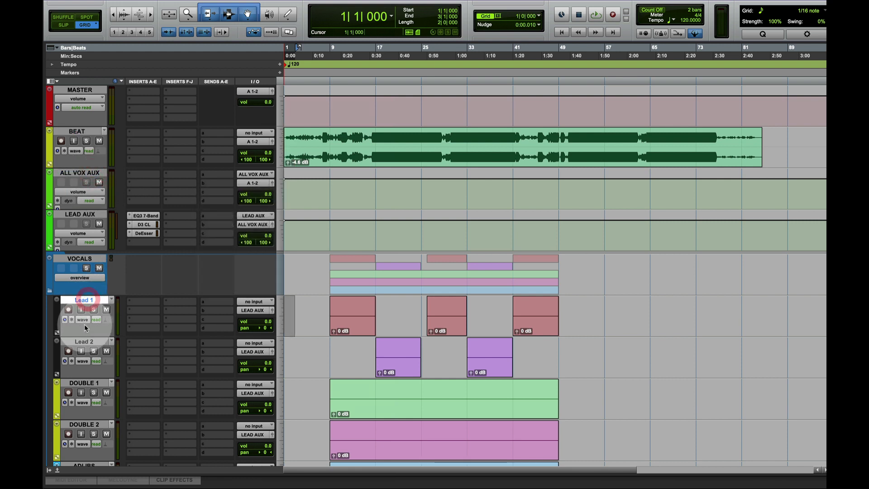
Step: Reduce all track heights to fit the session, then select the vocal, LEAD AUX and ALL VOX AUX tracks
key("ctrl+alt+Down")
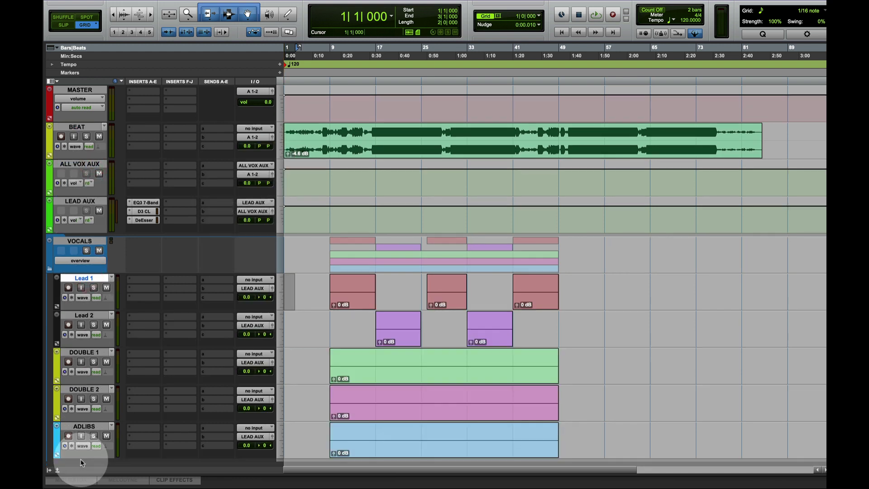
left_click(86, 427, "shift")
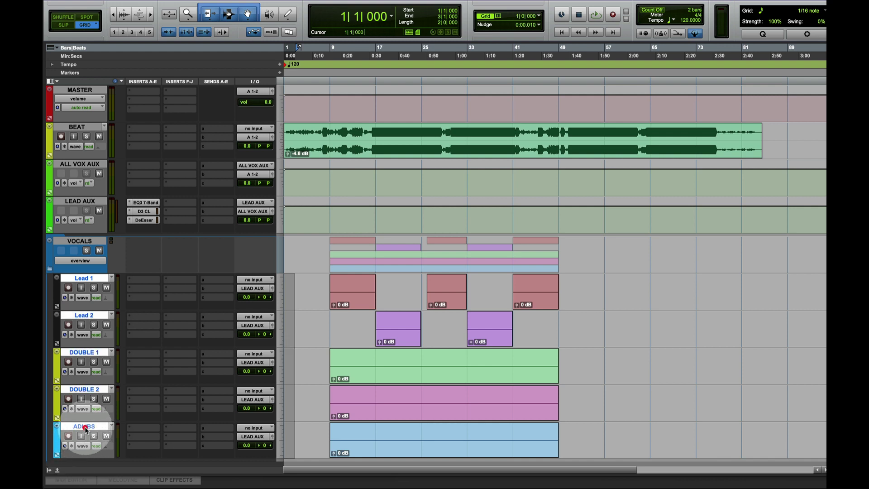
left_click(90, 203)
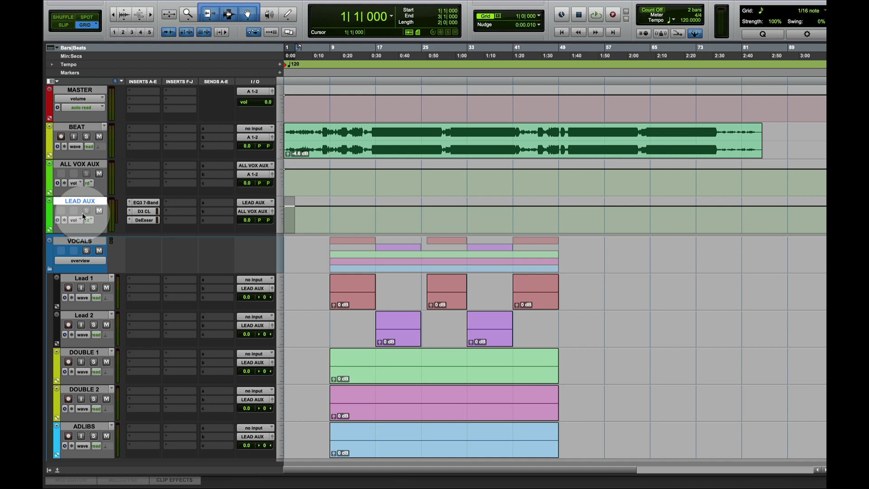
left_click(80, 164)
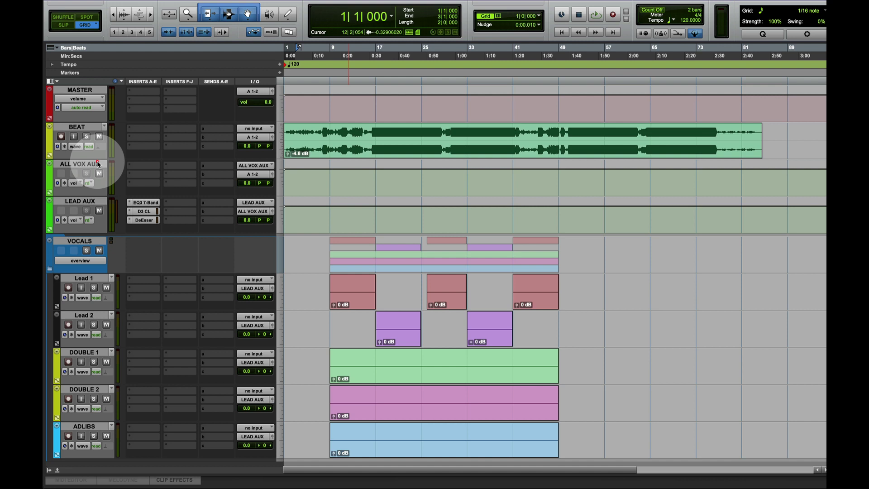
Step: Insert the stereo C1 comp on ALL VOX AUX's first insert slot
left_click(138, 165)
left_click(160, 149)
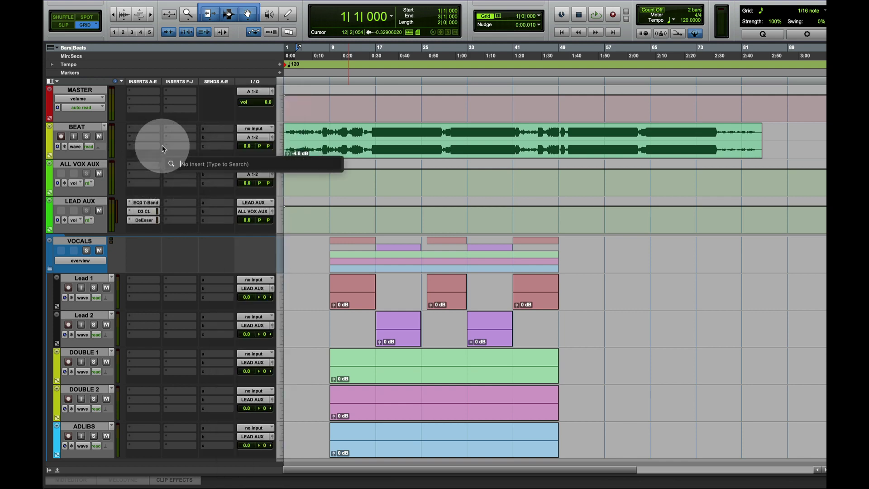
type("com")
key("Down")
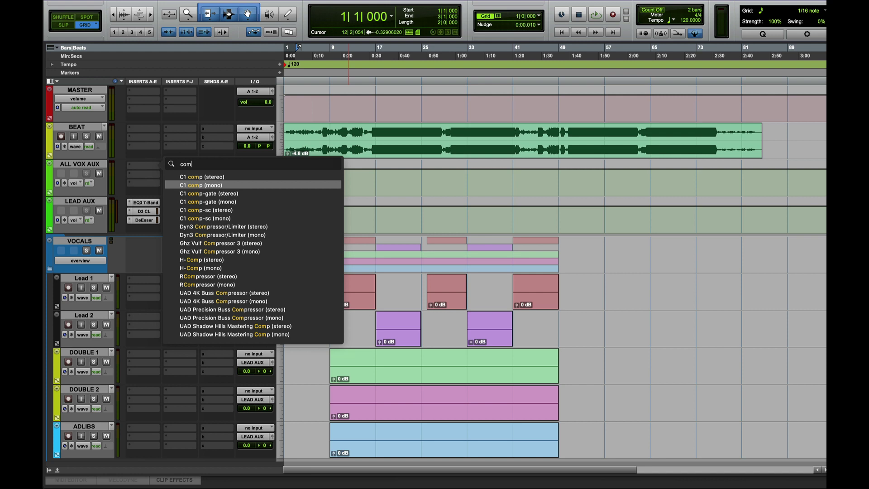
key("Up")
key("Return")
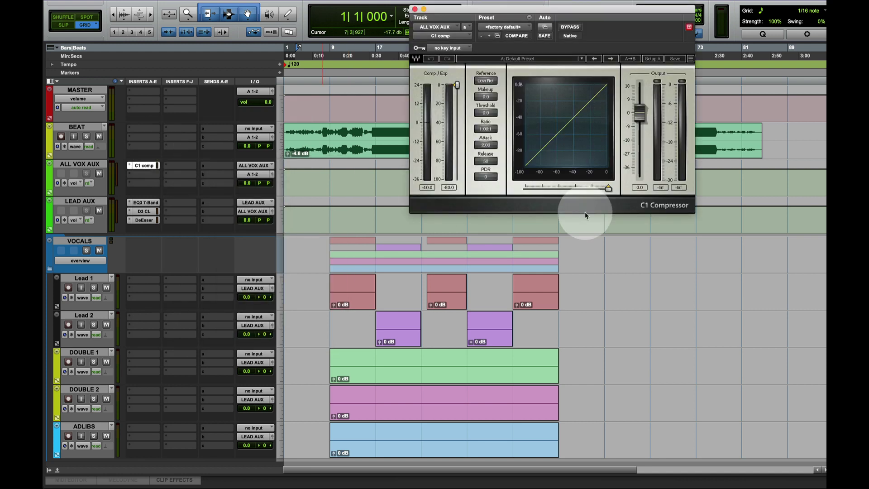
Step: Lower the C1 threshold to -0.4, then select the vocal clips from bar 7 to 52
left_click_drag(457, 84, 457, 86)
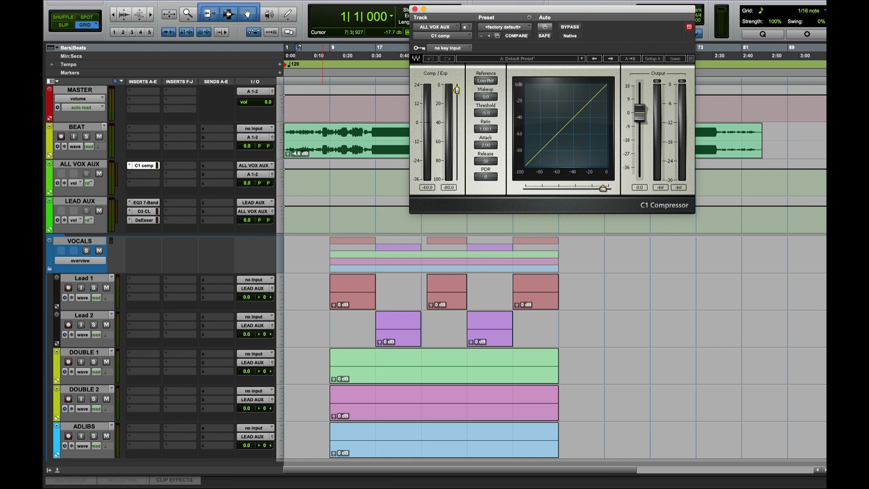
left_click(415, 9)
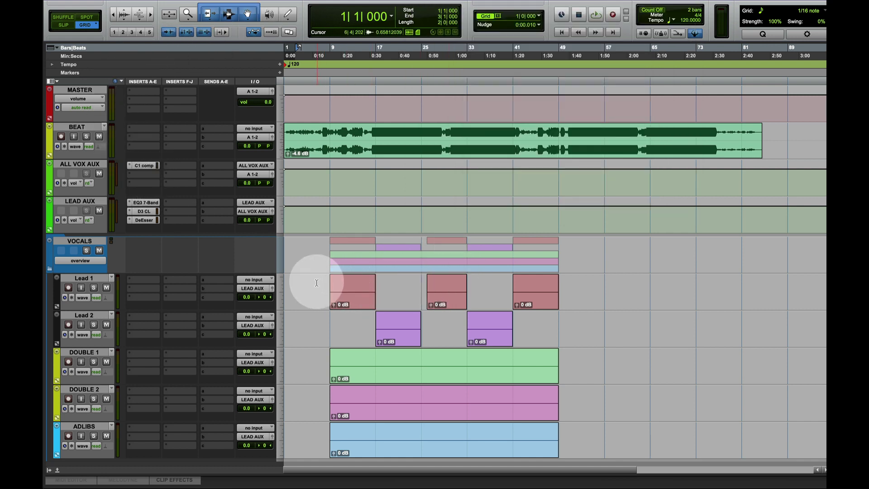
left_click_drag(316, 283, 574, 447)
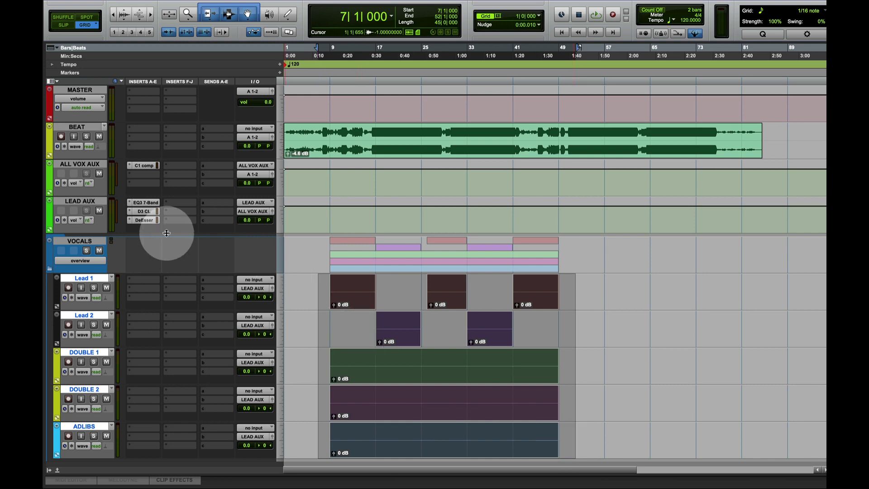
Step: Insert the EQ3 7-Band equaliser in ALL VOX AUX's second insert slot
left_click(102, 200)
left_click(94, 201)
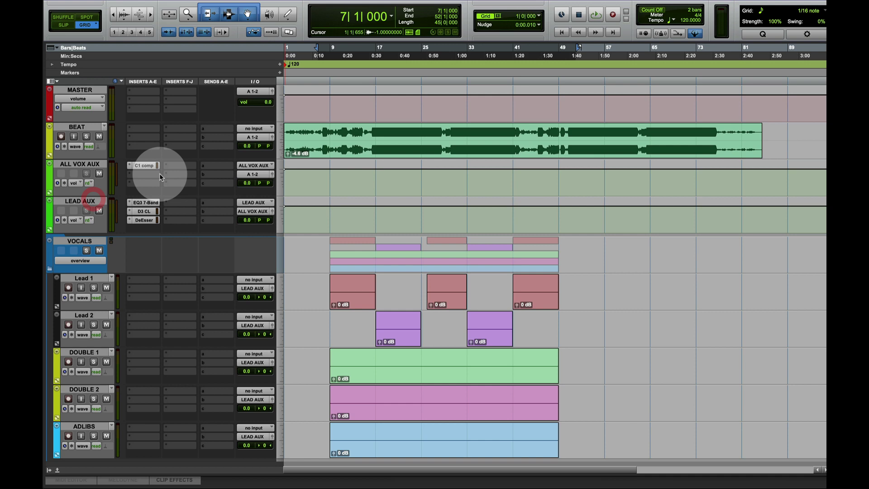
left_click(144, 174)
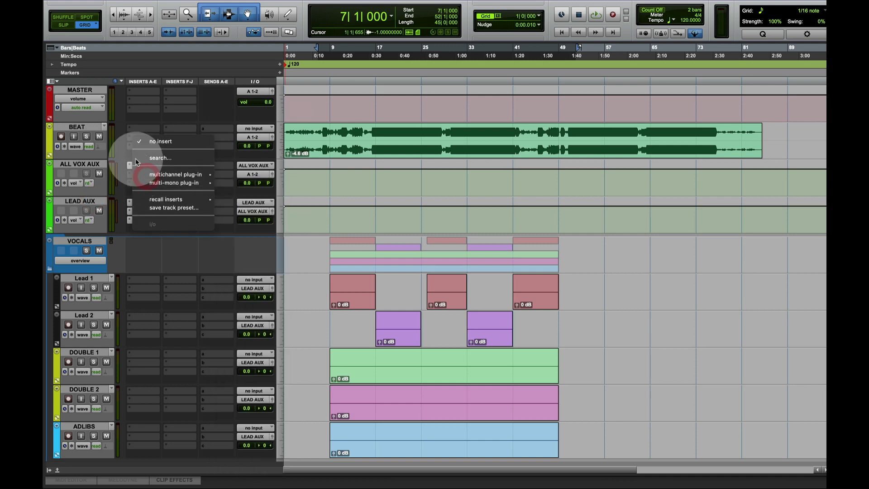
left_click(131, 175)
left_click(131, 175)
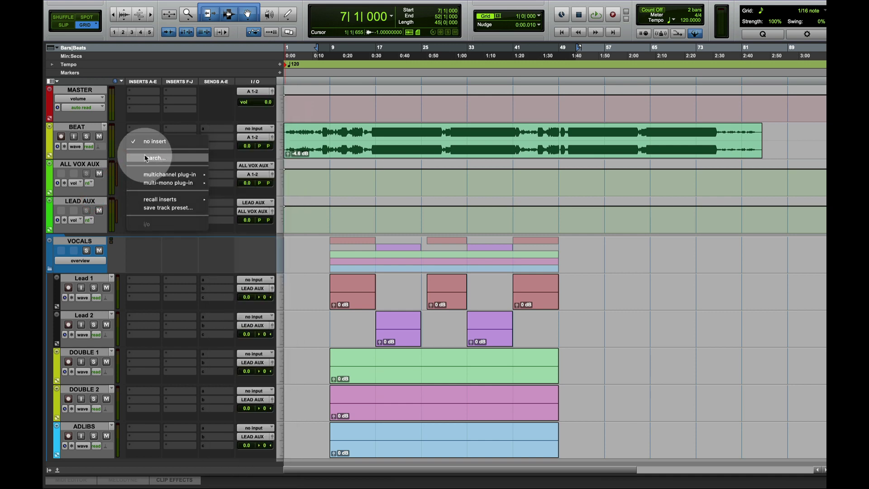
left_click(145, 158)
type("eq3")
key("Return")
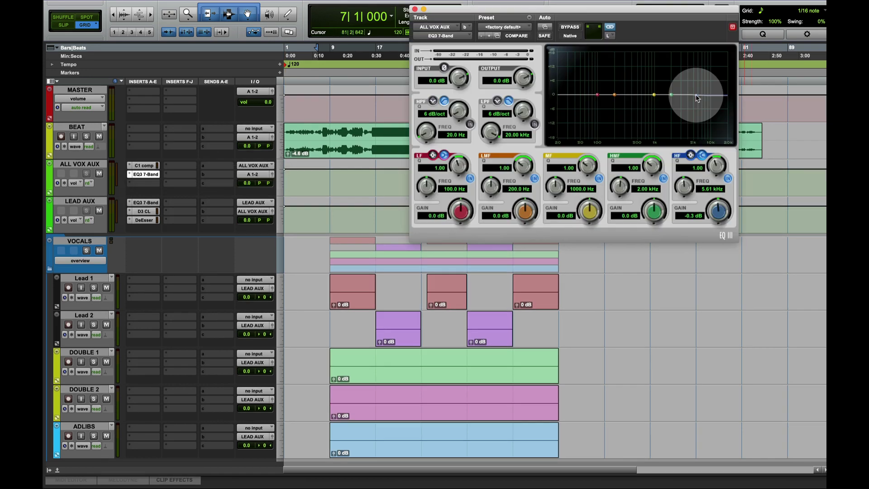
Step: Boost the EQ's high band at 5.61 kHz by +1.7 dB
left_click_drag(696, 94, 696, 93)
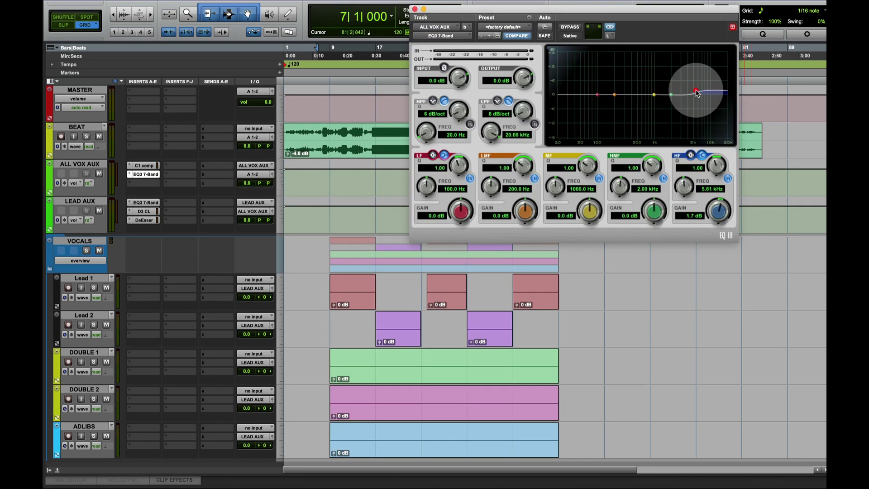
left_click(414, 9)
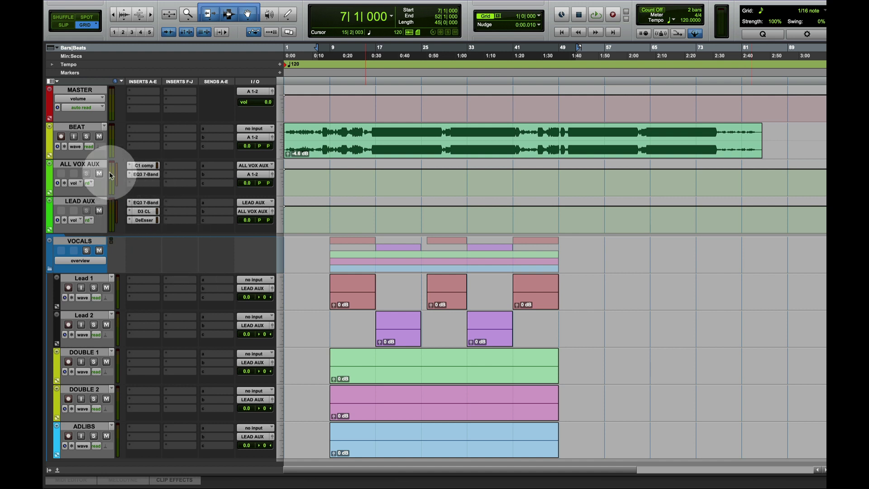
left_click(94, 166)
left_click(89, 164)
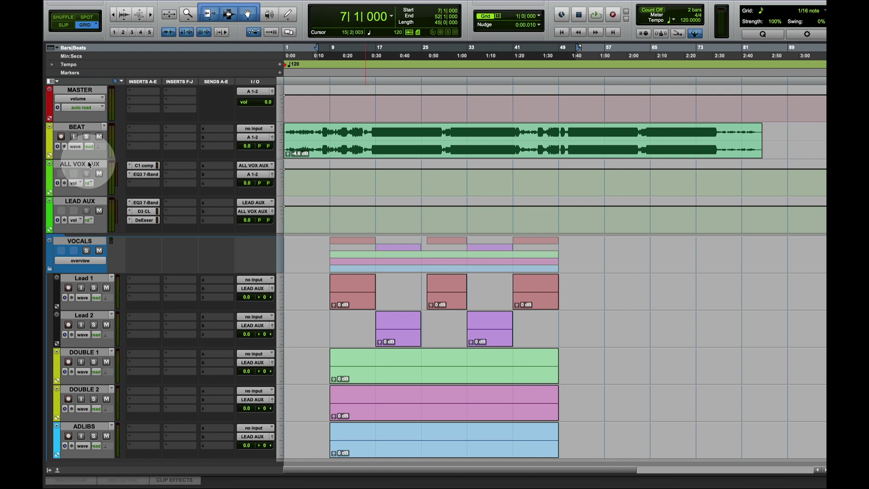
Step: Select the BEAT, DOUBLE 1, DOUBLE 2 and ADLIBS tracks
left_click(77, 126)
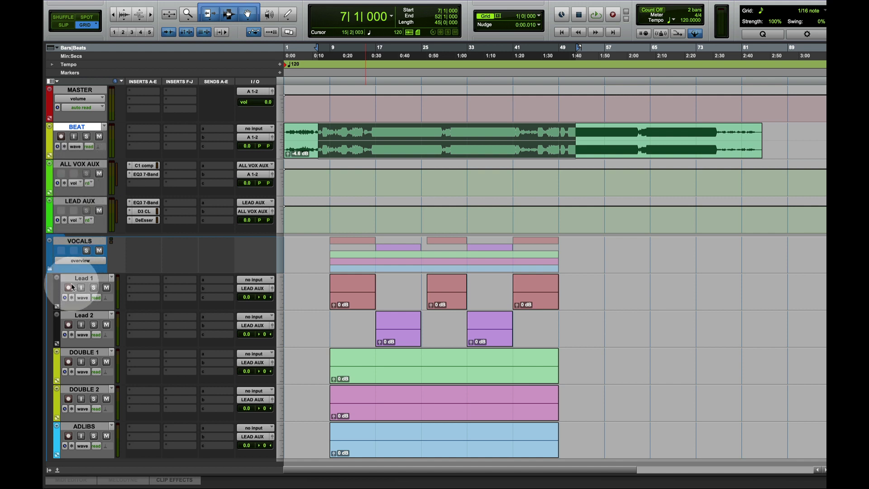
left_click(89, 352)
left_click(86, 390, "shift")
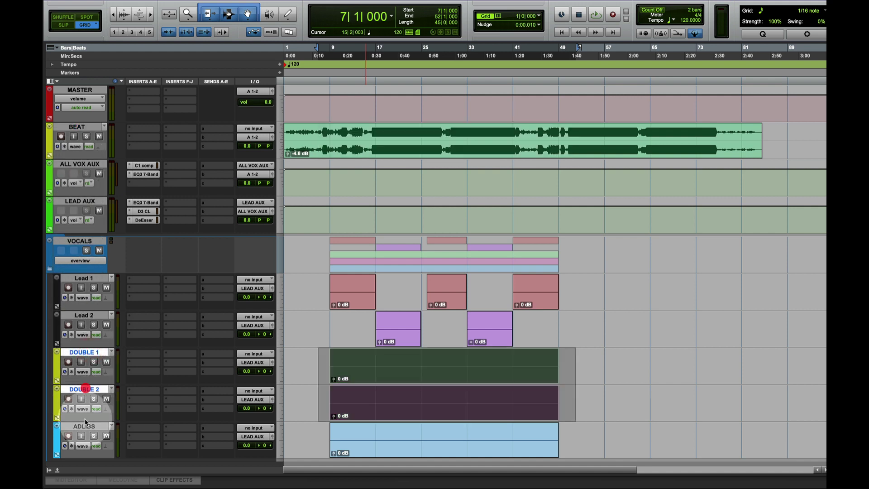
left_click(83, 426)
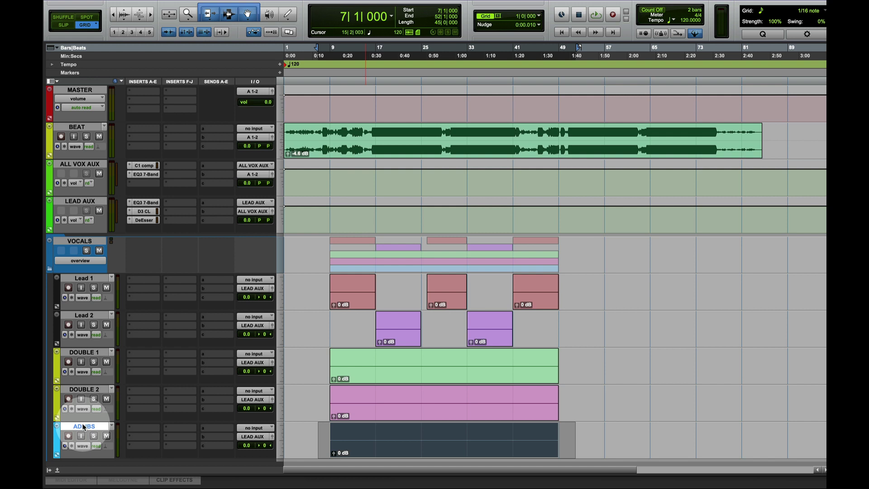
Step: Shrink all track heights, select Lead 1 and Lead 2 across bars 8–51, and close Dynamic Delay
key("ctrl+alt+Down")
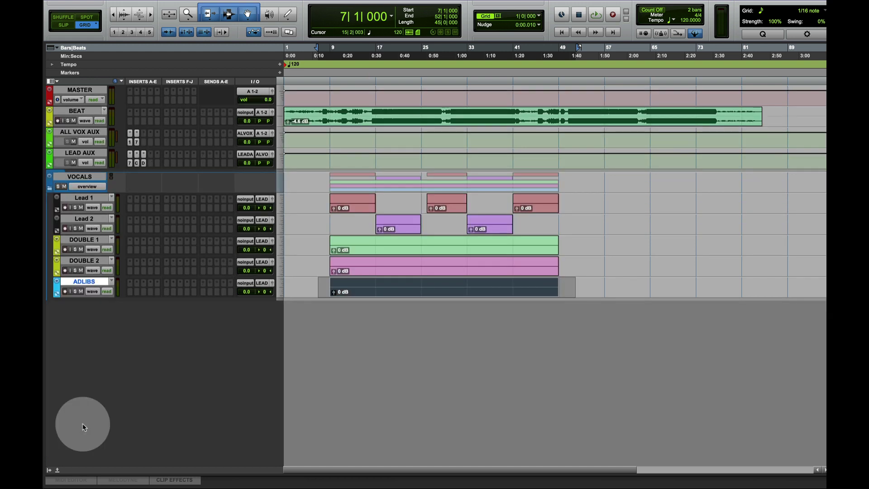
left_click(90, 280)
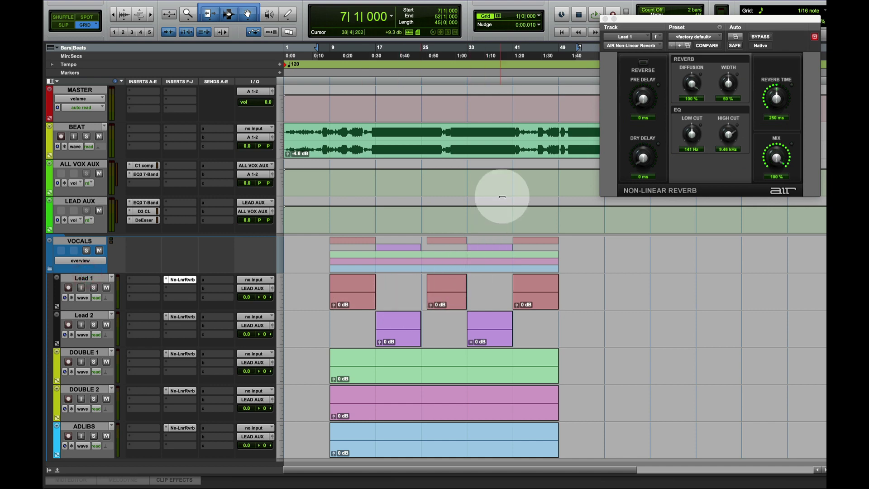
left_click_drag(324, 283, 572, 333)
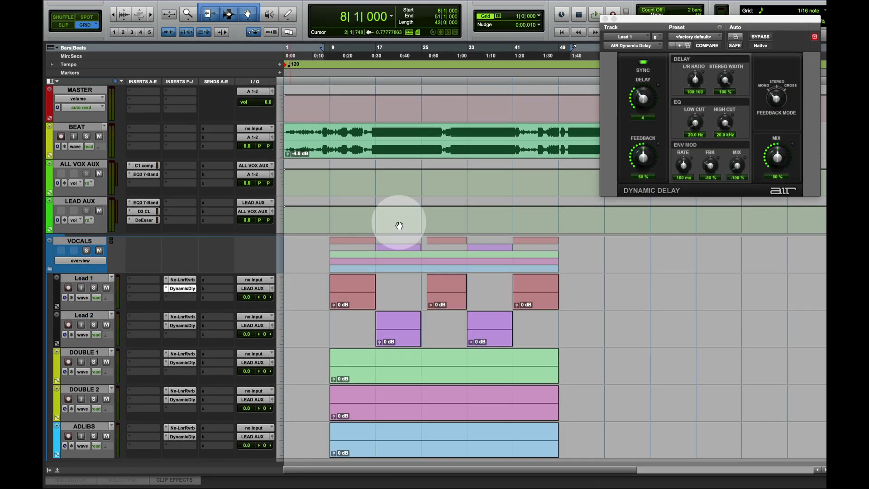
key("super+w")
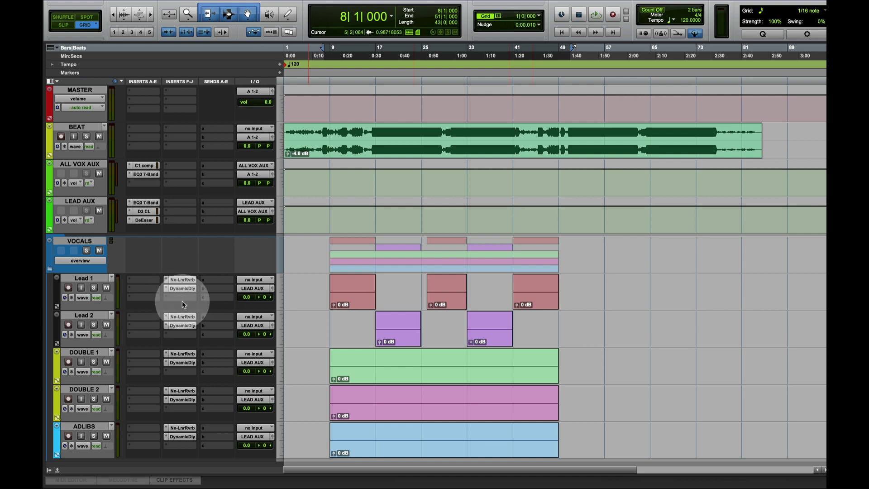
Step: Create new stereo aux tracks below ADLIBS, naming the first one REVERB and adding a second row
left_click(83, 426)
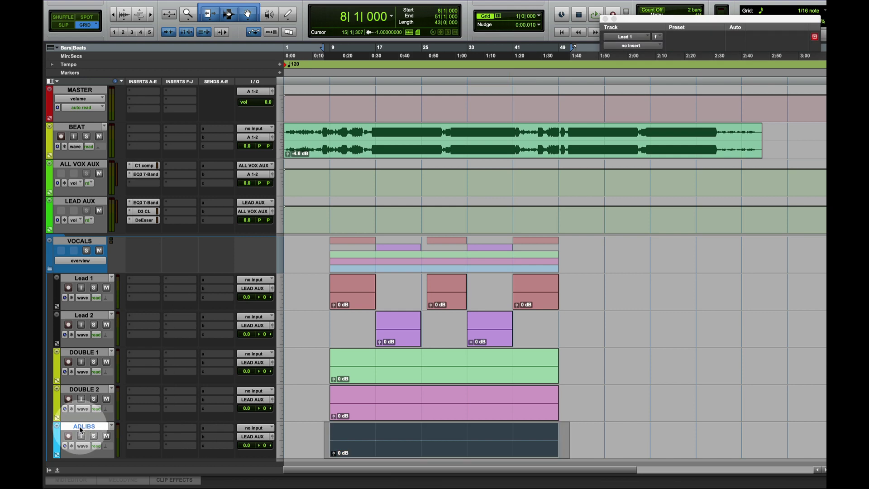
key("ctrl+shift+n")
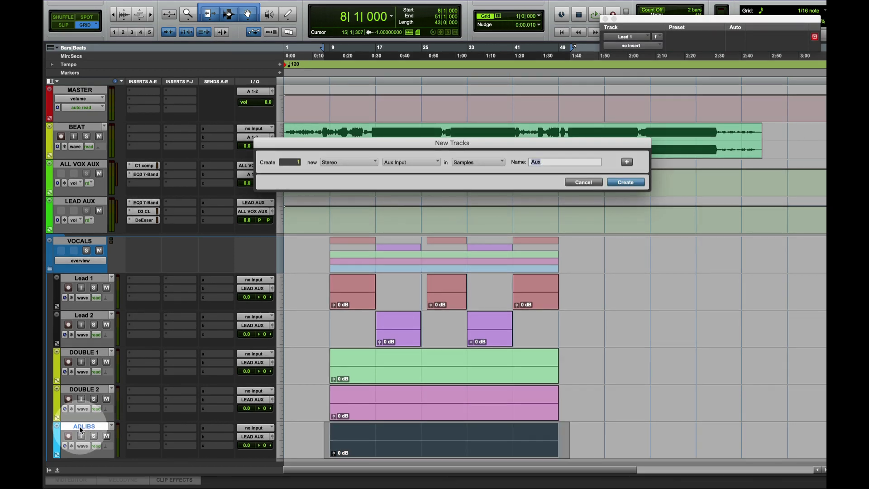
type("REVERB")
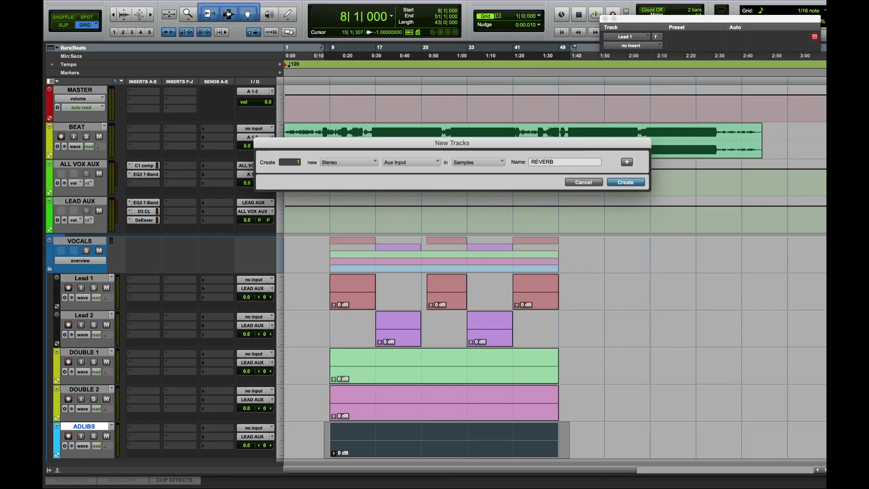
key("ctrl+shift+Down")
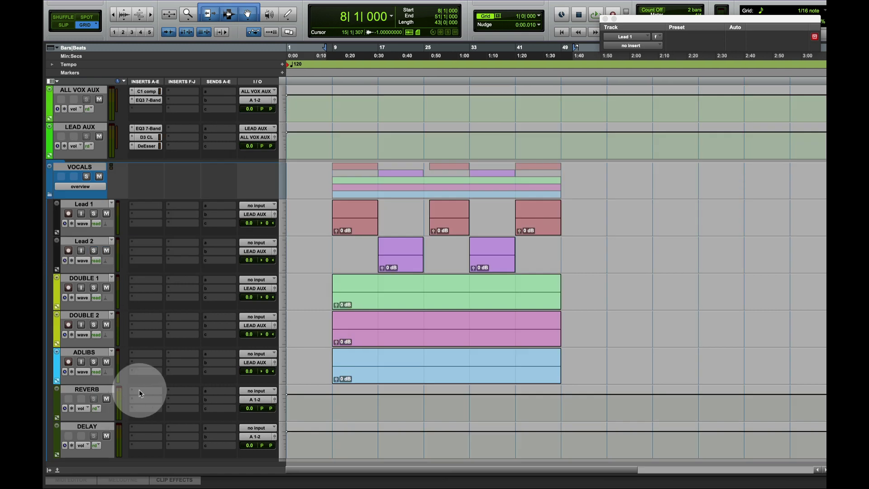
Step: Insert AIR Non-Linear Reverb on the REVERB aux track
left_click(157, 378)
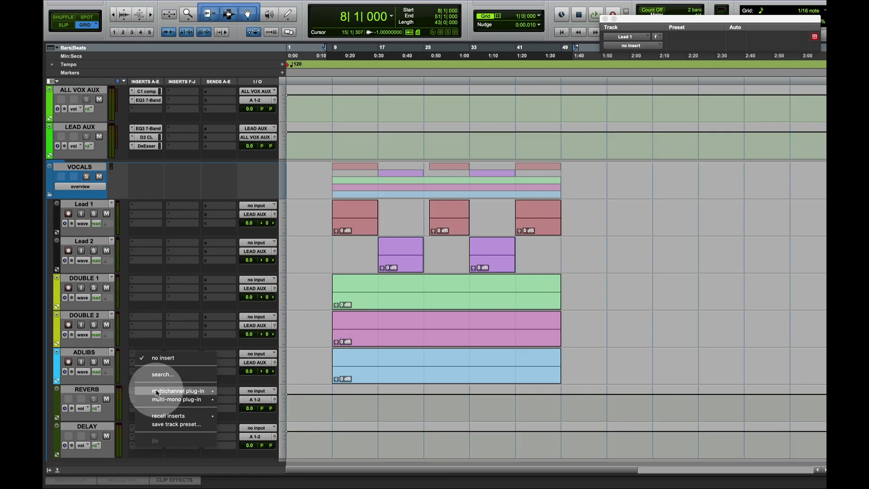
left_click(158, 378)
left_click(158, 378)
type("re")
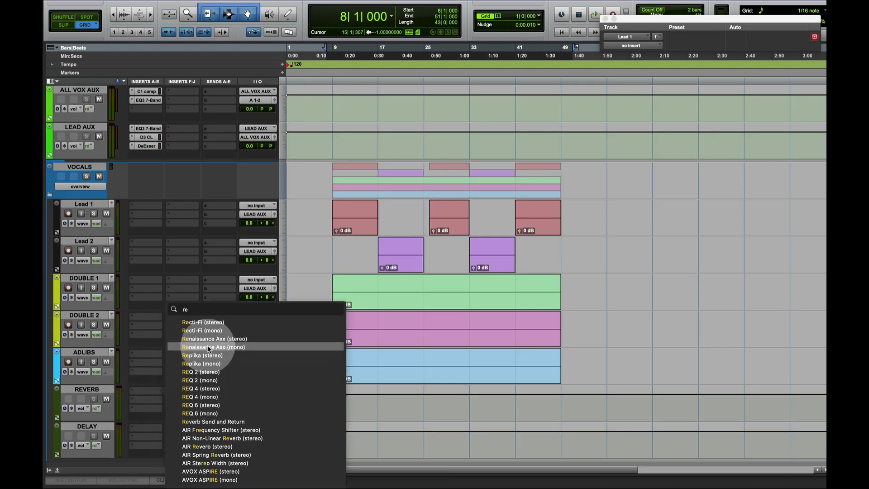
type("verb")
left_click(245, 326)
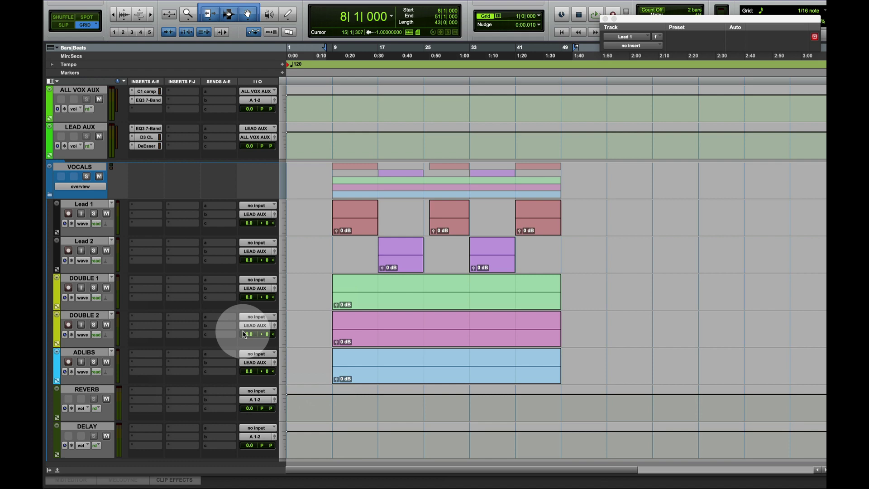
left_click(150, 410)
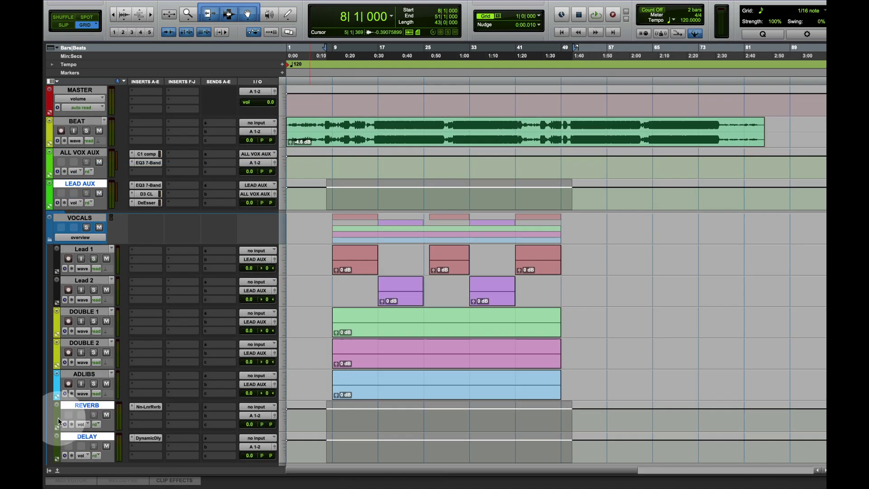
Step: Route LEAD AUX's first send to the REVERB track
double_click(56, 413)
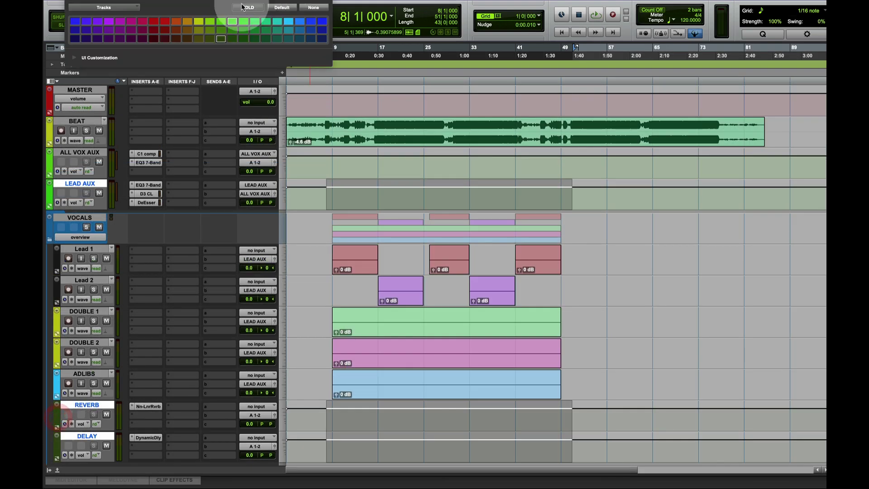
left_click(68, 2)
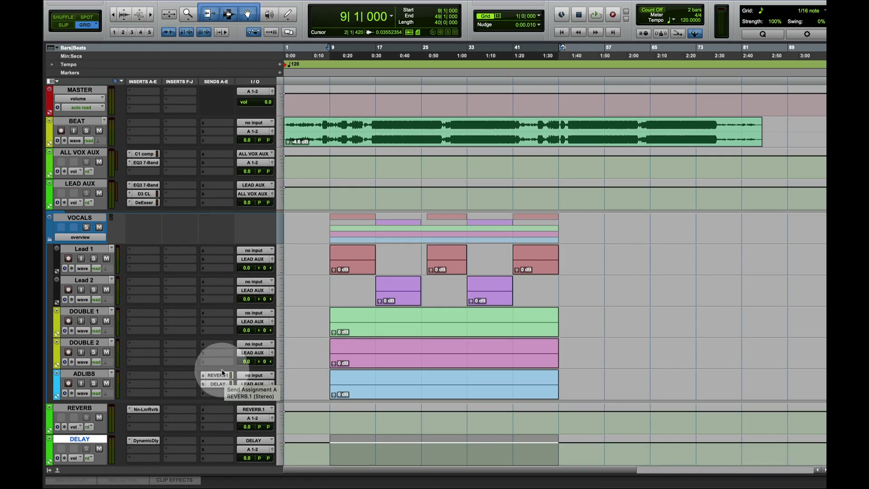
left_click(84, 184)
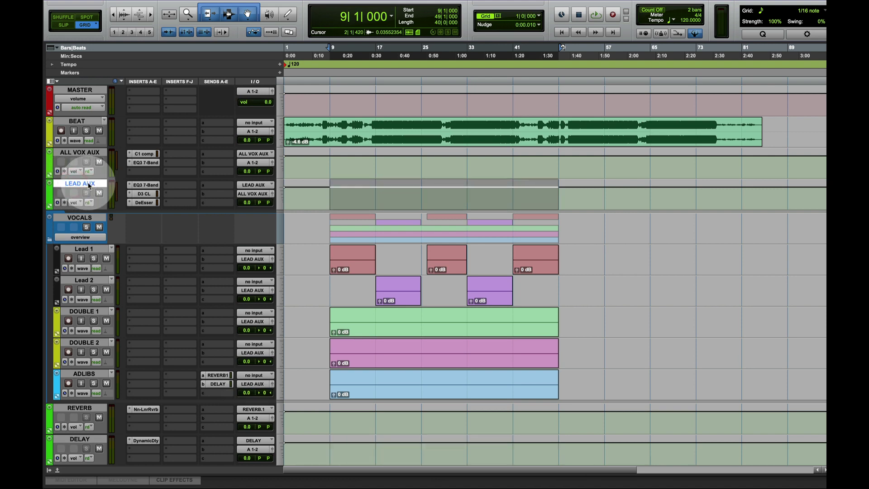
left_click(216, 184)
mouse_move(226, 234)
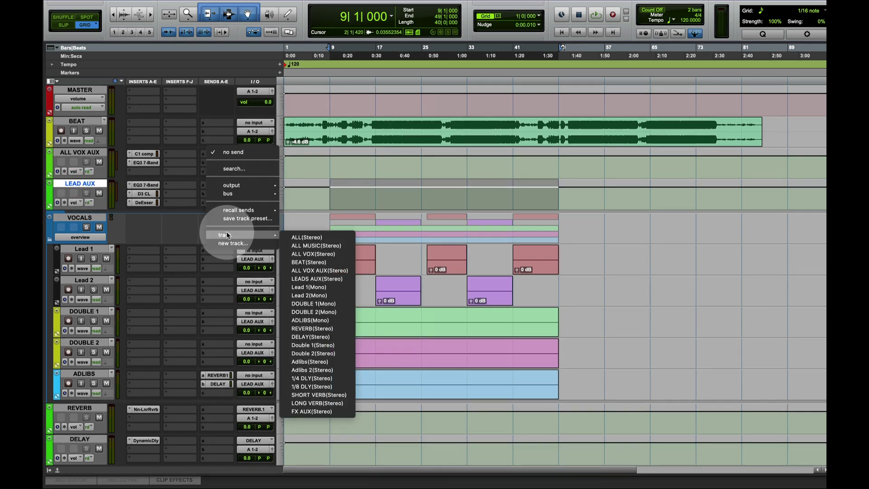
left_click(312, 327)
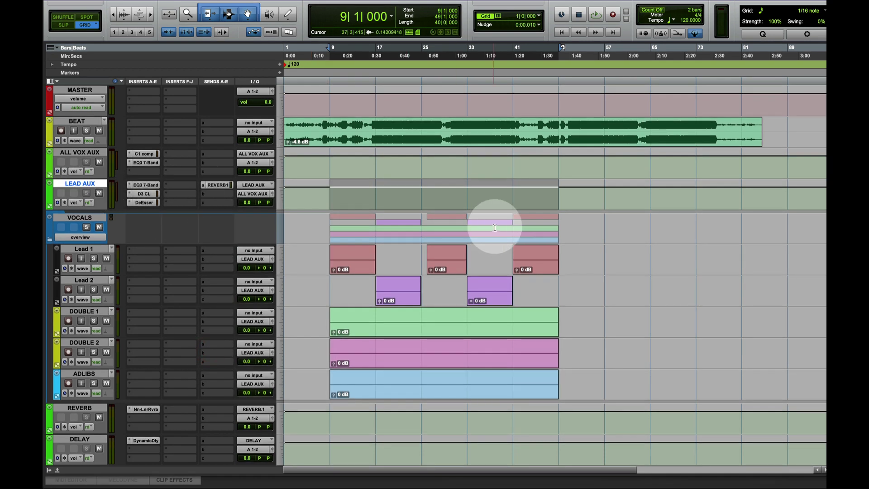
Step: Route LEAD AUX's second send to DELAY and raise its level to about -27 dB
left_click_drag(565, 246, 297, 401)
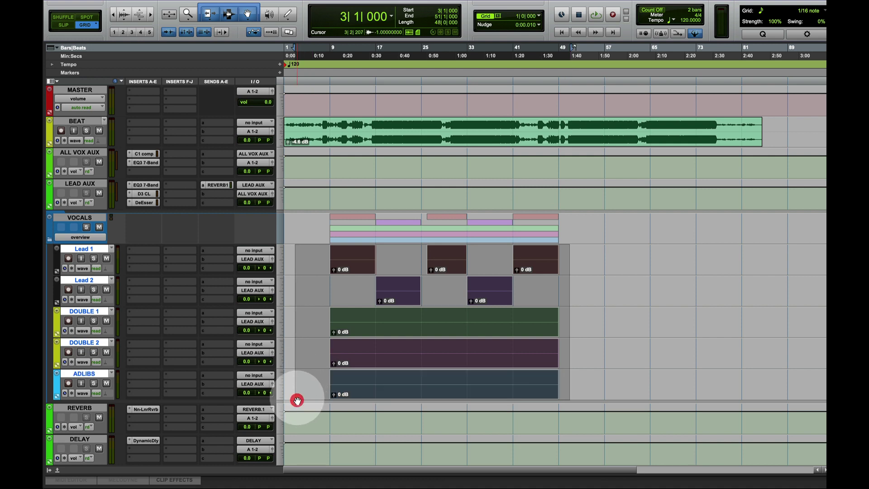
left_click(204, 195)
mouse_move(226, 243)
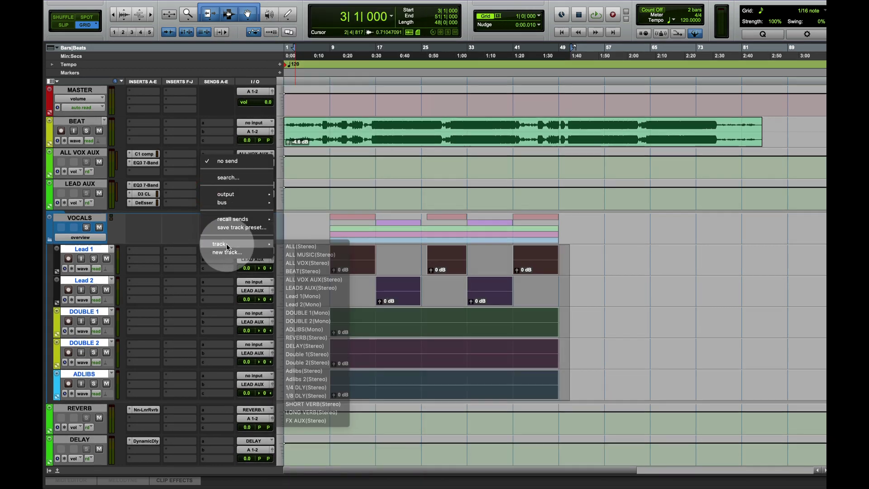
left_click(307, 346)
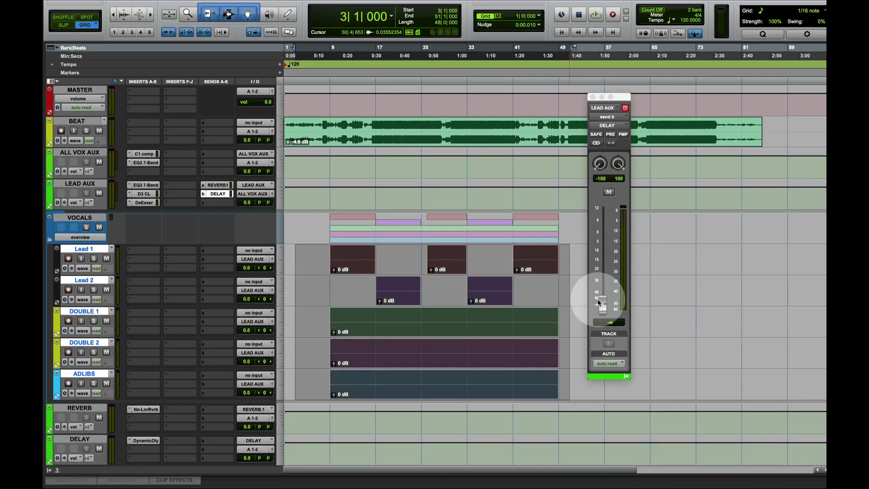
left_click_drag(601, 304, 601, 277)
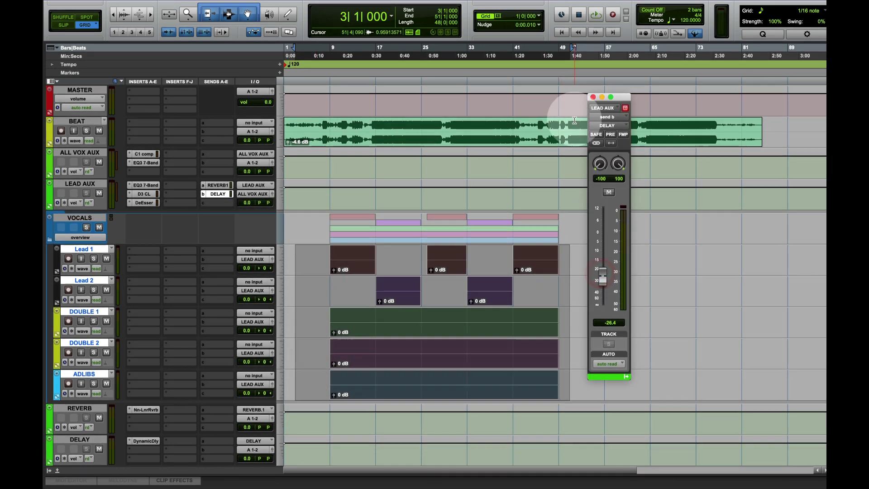
left_click(593, 97)
left_click(86, 310)
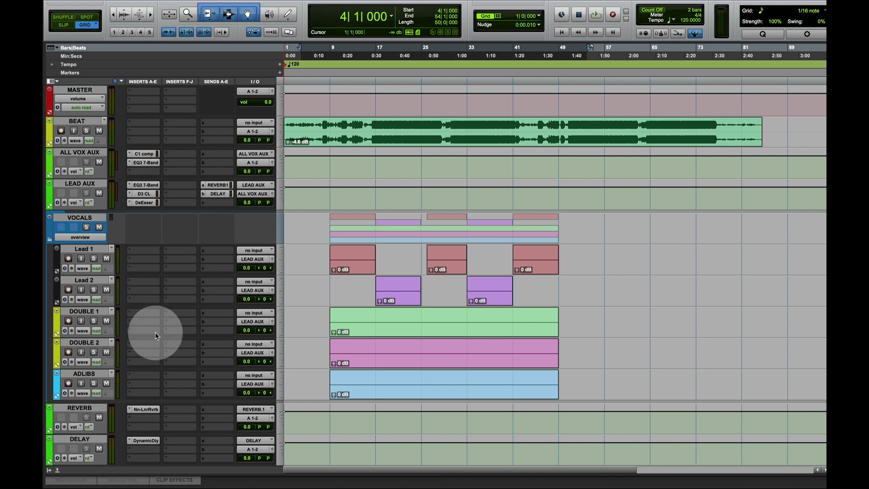
left_click(73, 230)
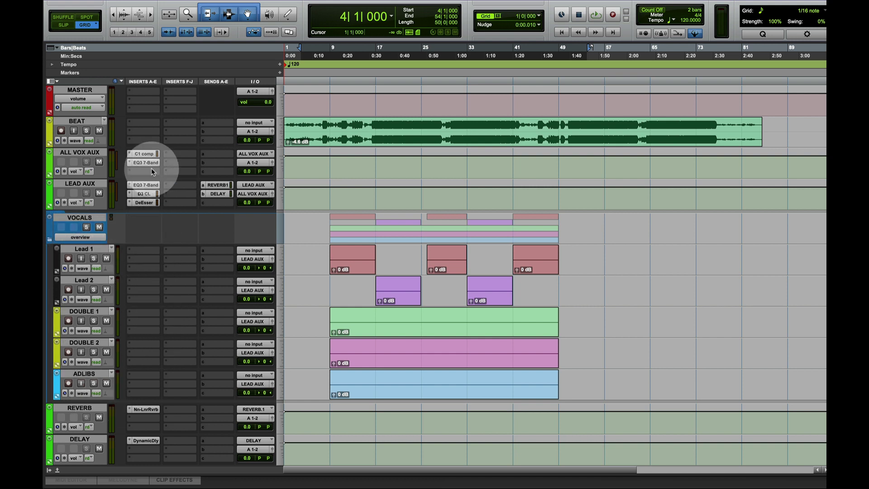